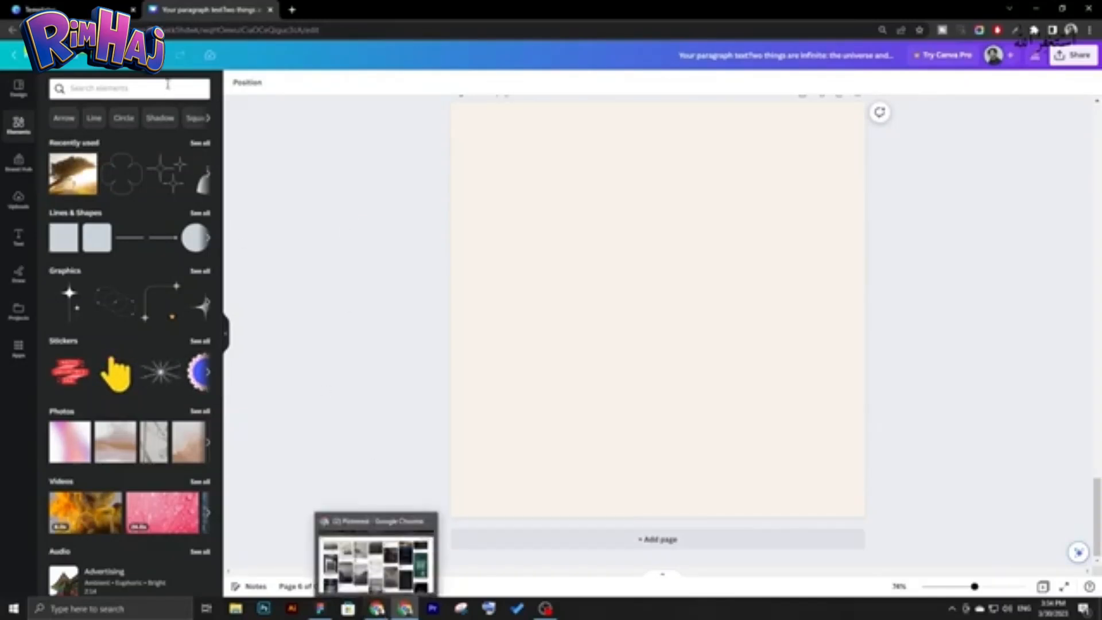
Open the full collection of frames in the elements library and find the letter-shaped frames.
scroll(127, 299, "down", 5)
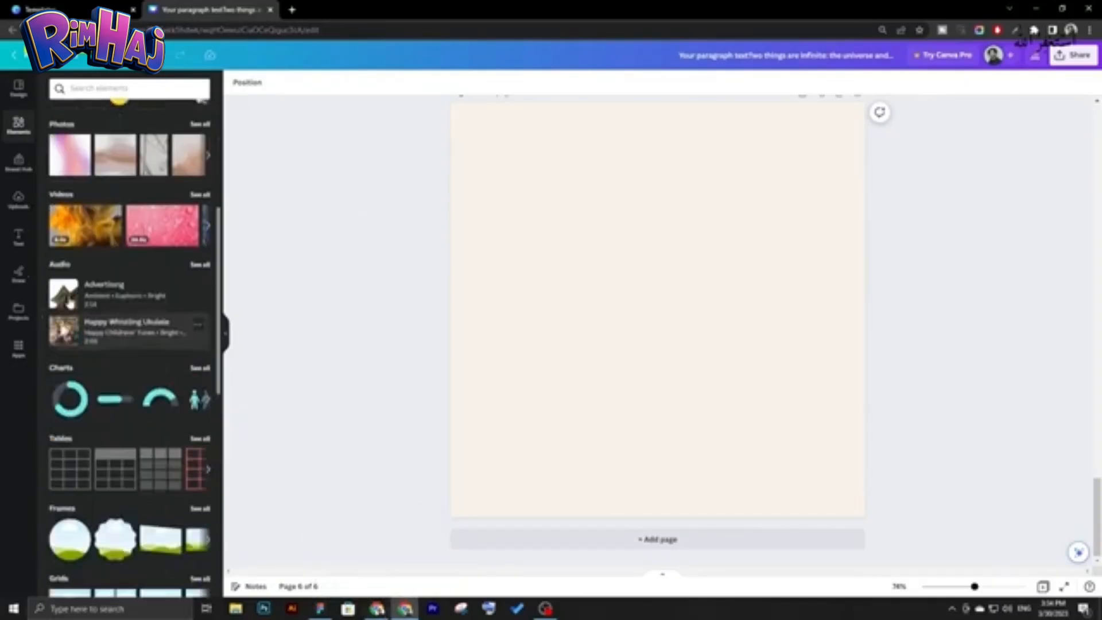
scroll(115, 258, "up", 5)
scroll(86, 186, "down", 2)
scroll(127, 314, "down", 4)
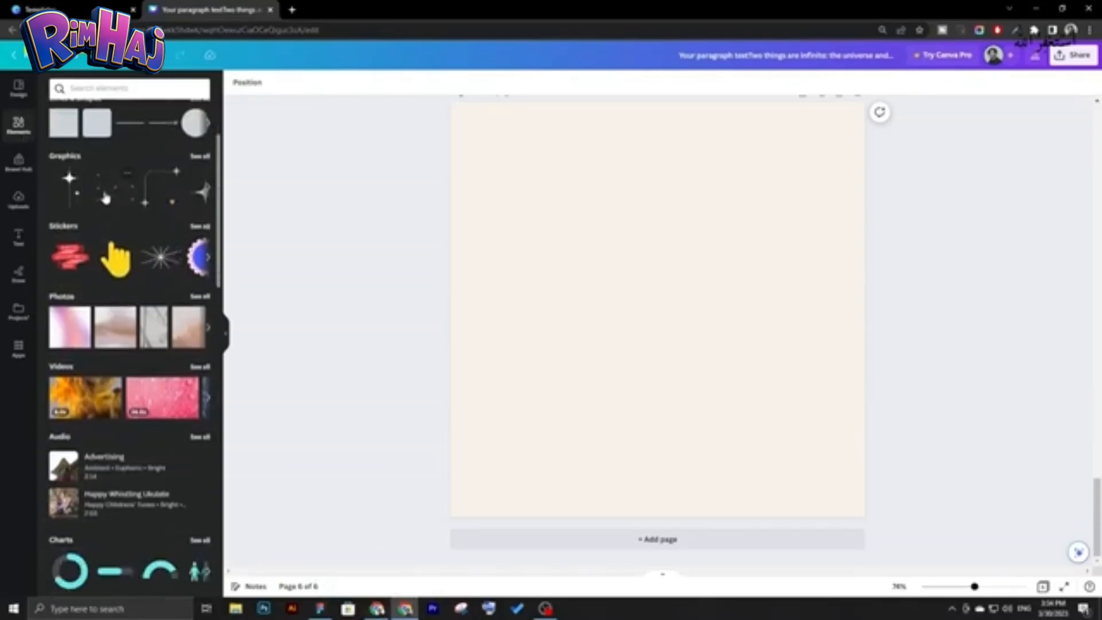
scroll(85, 330, "down", 2)
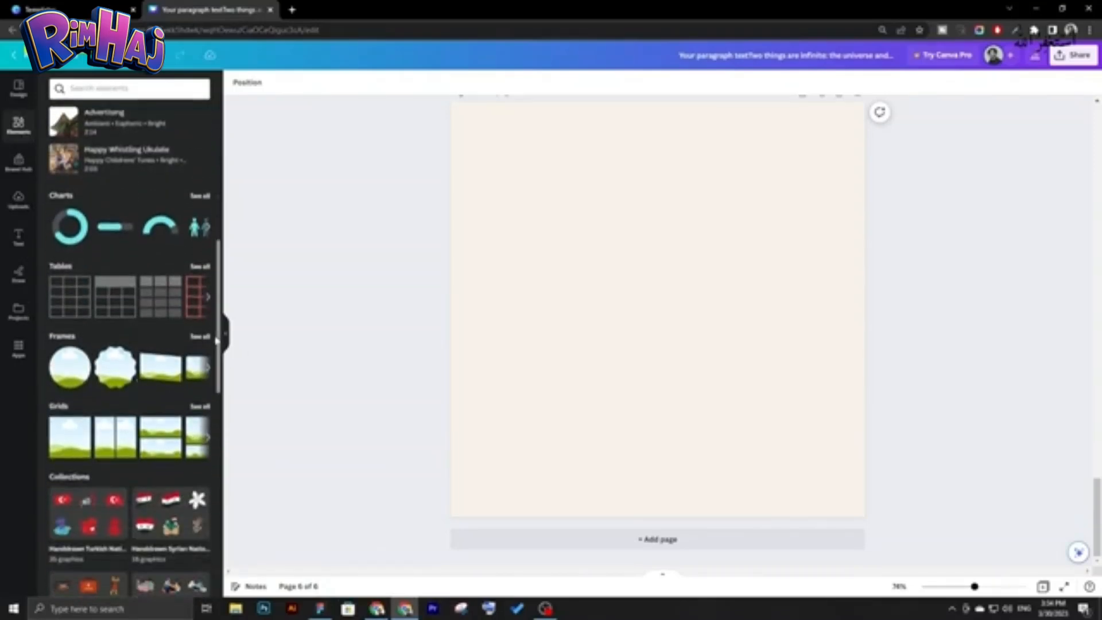
left_click(201, 337)
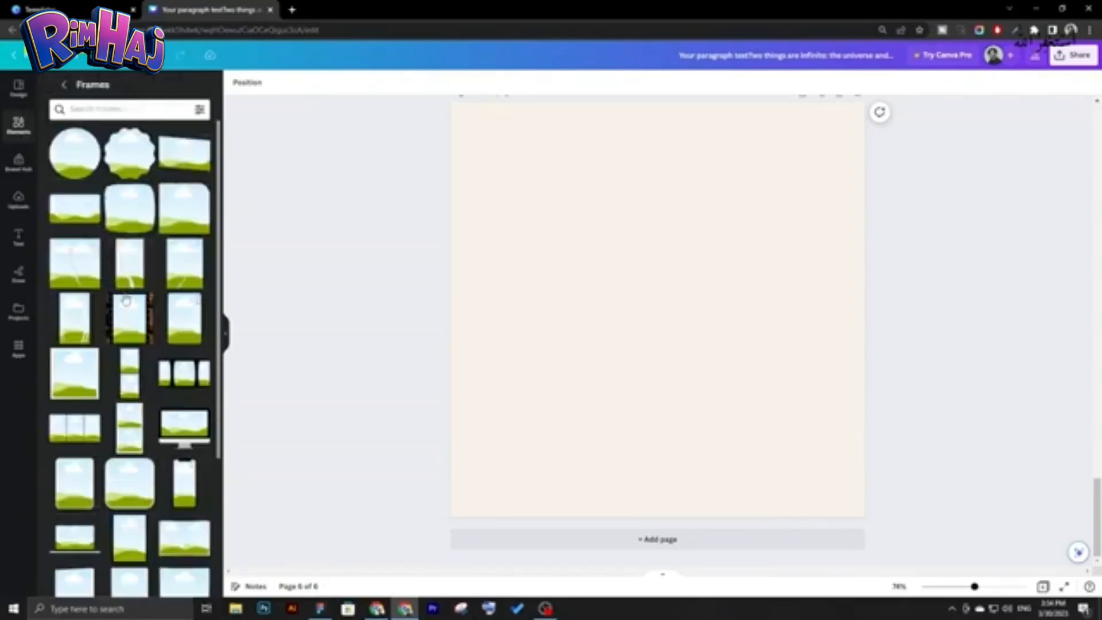
scroll(128, 290, "down", 3)
scroll(128, 290, "down", 5)
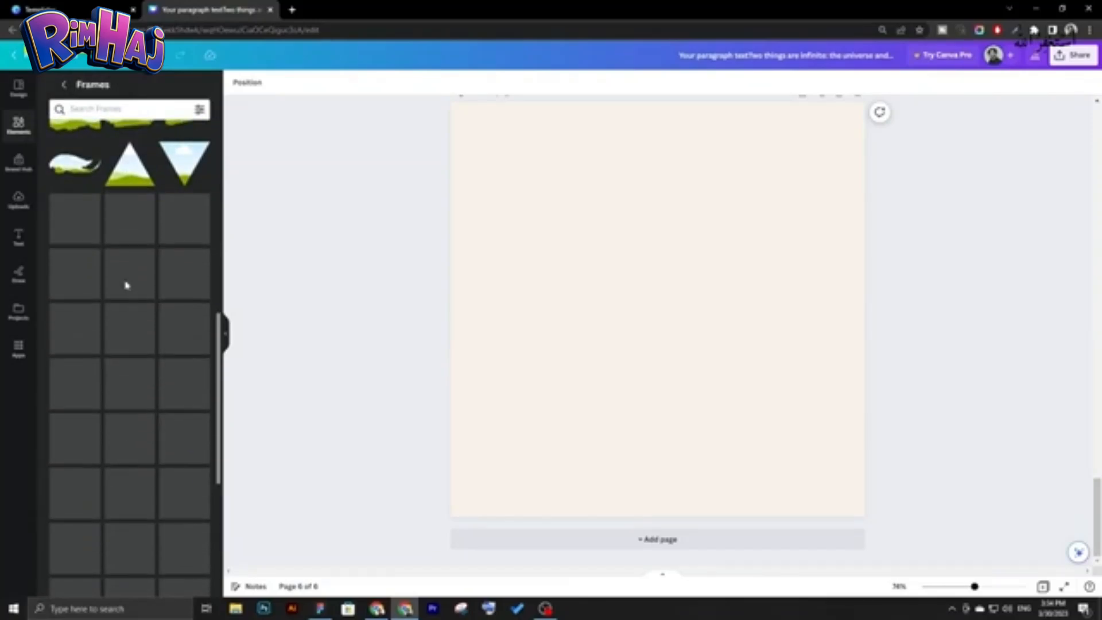
scroll(127, 287, "down", 8)
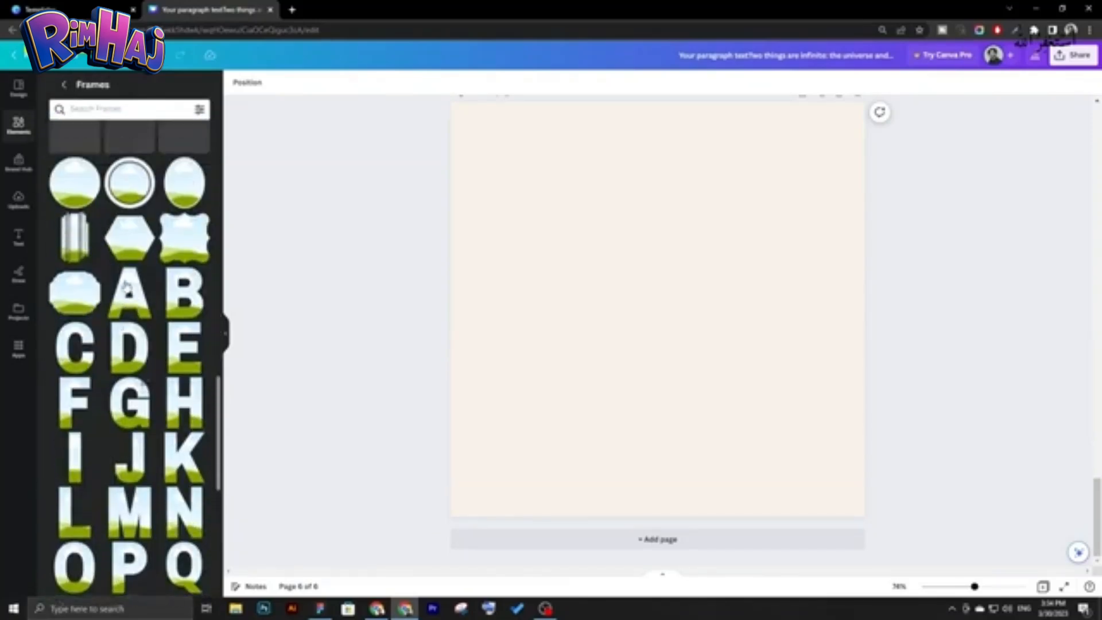
scroll(127, 287, "down", 5)
scroll(142, 263, "up", 3)
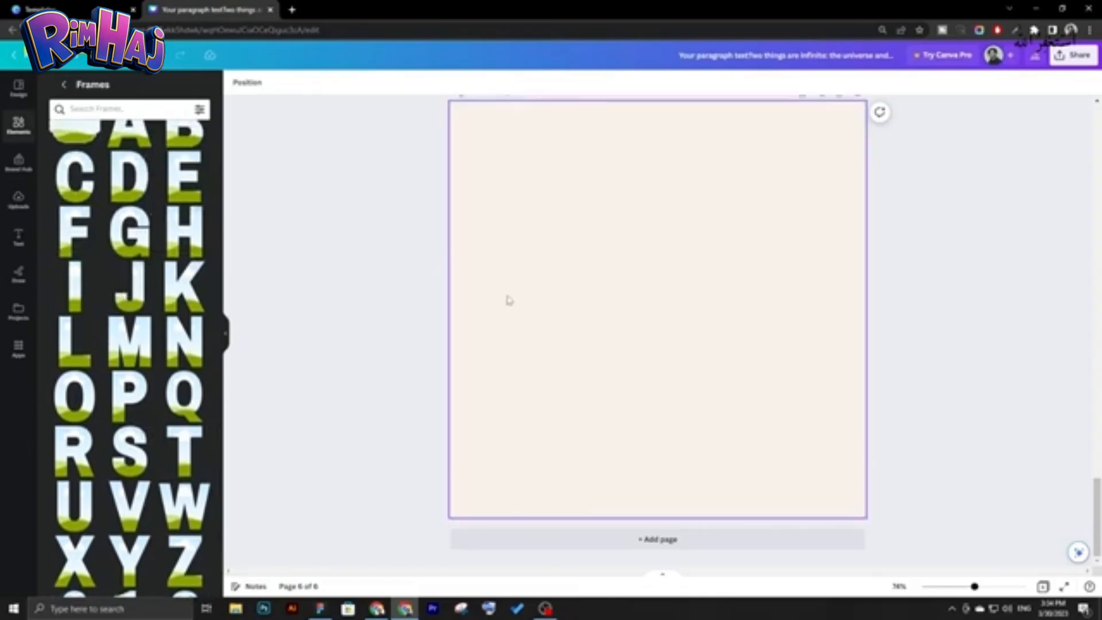
Add the text "CAT" to the blank page, scale it to about size 70 and place it near the page's upper-left corner.
key("t")
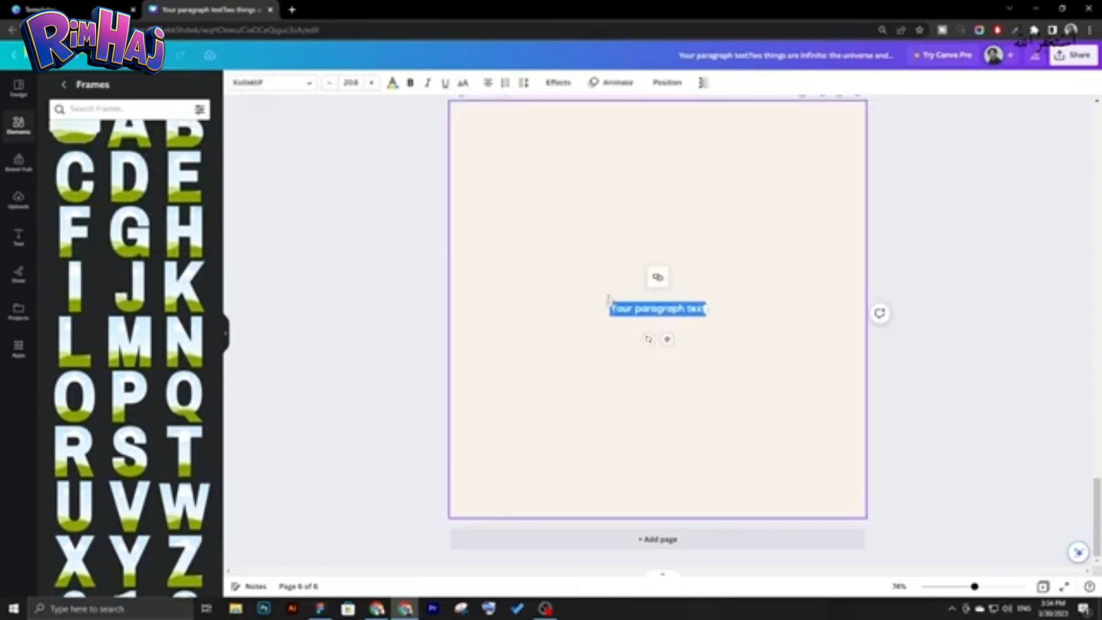
type("c")
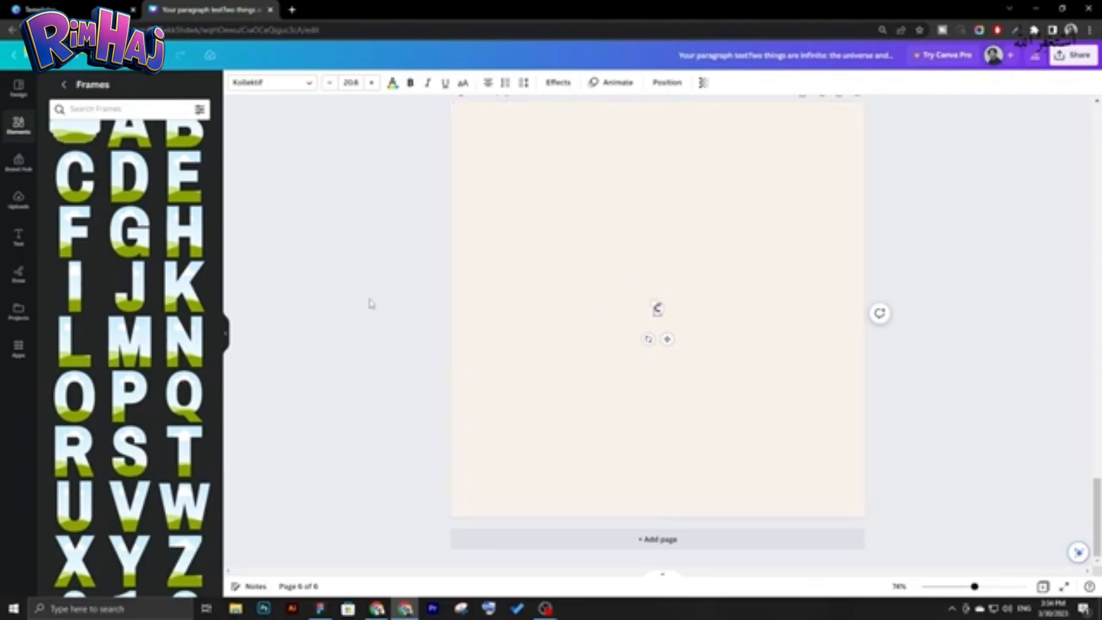
left_click(356, 309)
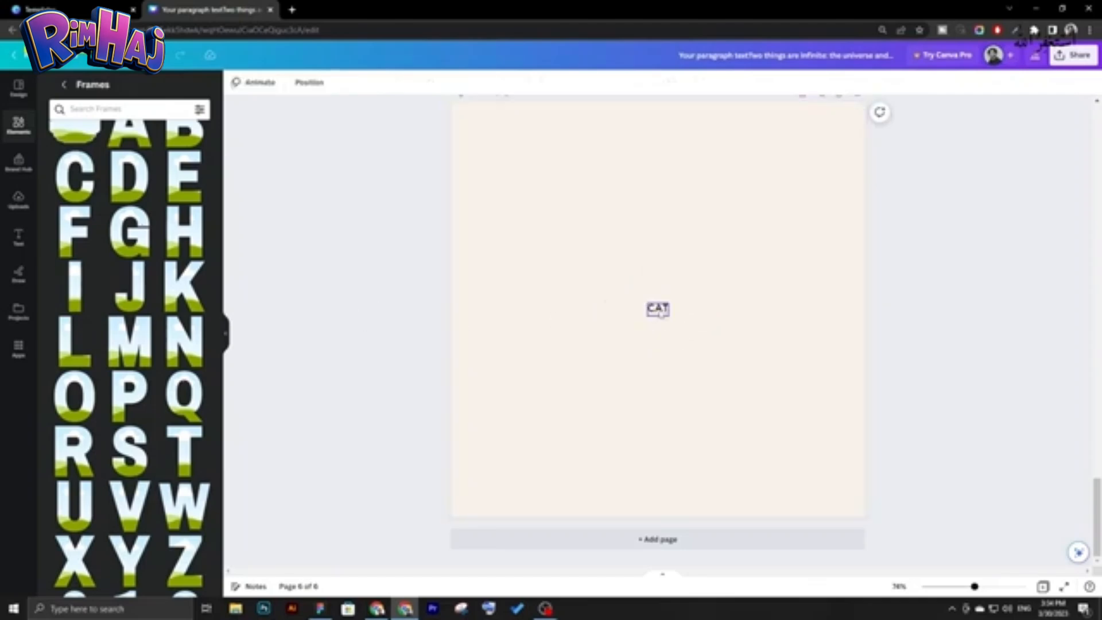
left_click(658, 308)
left_click_drag(645, 302, 499, 216)
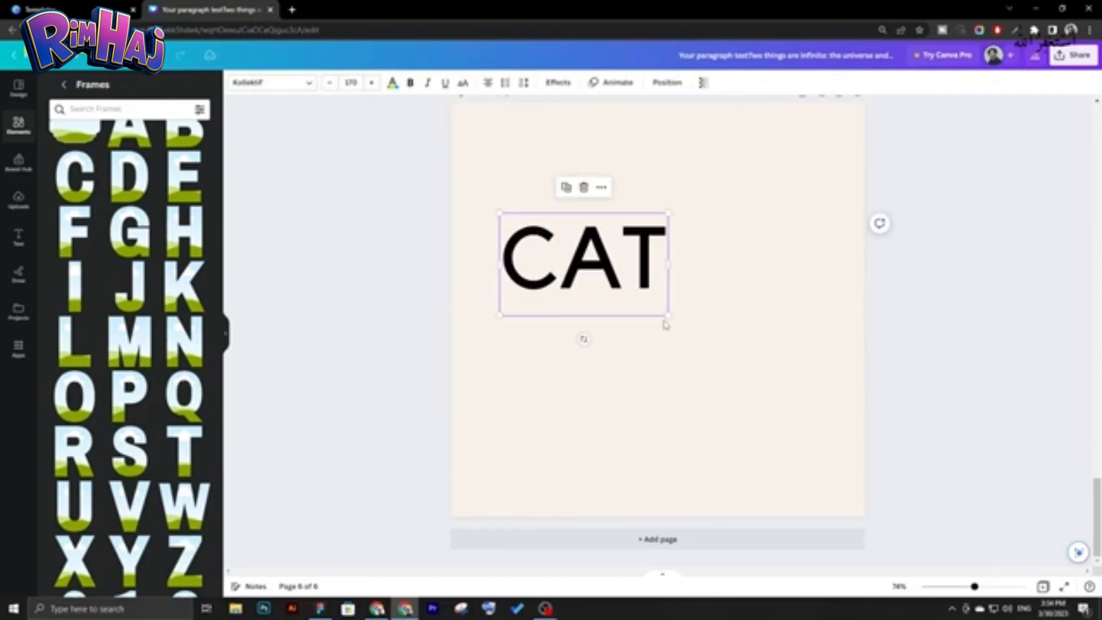
left_click_drag(661, 320, 537, 164)
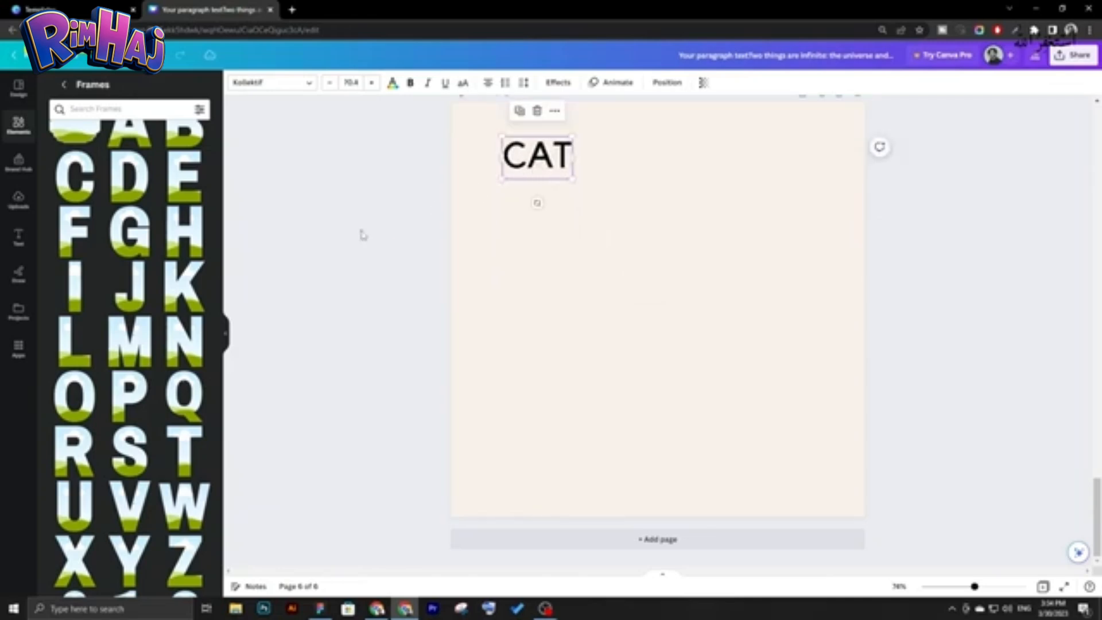
left_click(342, 347)
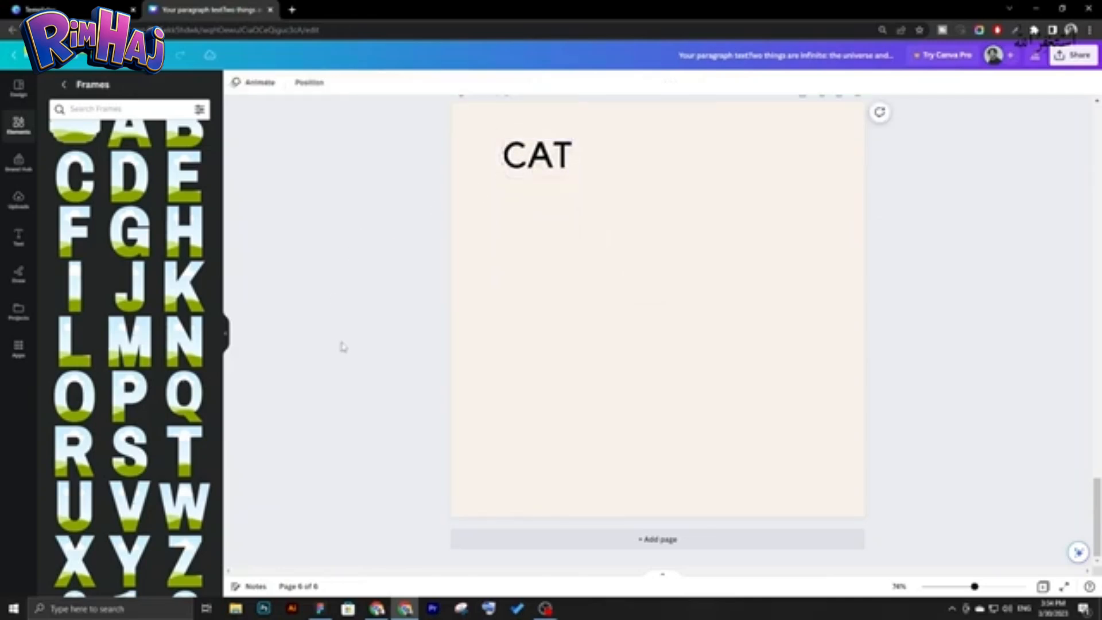
Add the letter C frame to the page, shrink it and place it on the left below the CAT text.
left_click(77, 192)
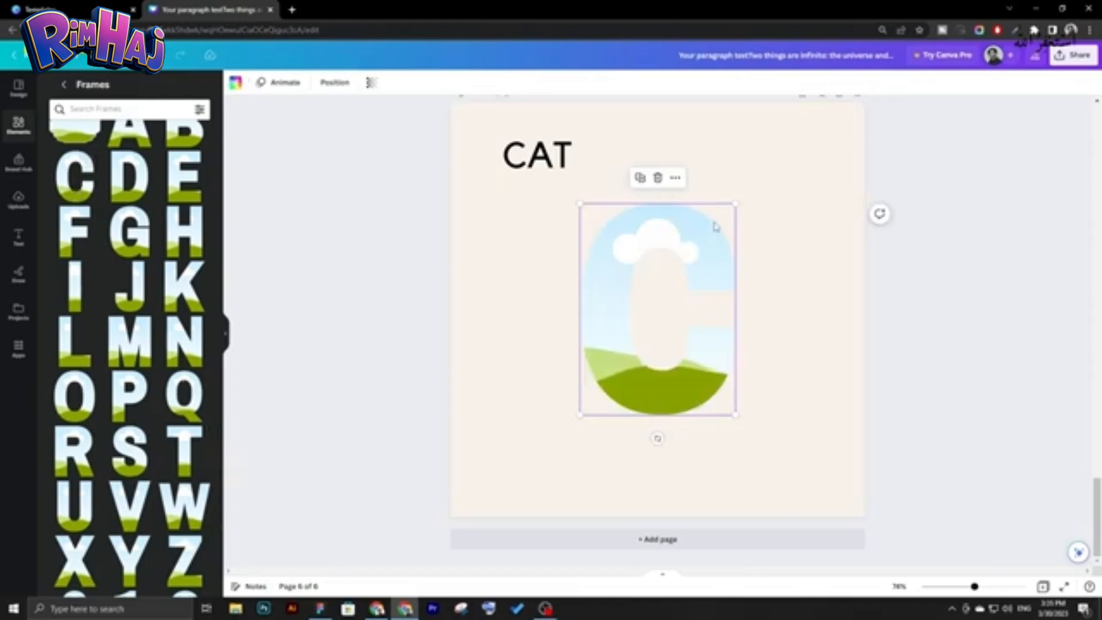
left_click_drag(736, 203, 683, 270)
left_click_drag(638, 310, 552, 286)
Add the letter A frame, shrink it to about the C's height and place it beside the C on the same baseline.
left_click(129, 135)
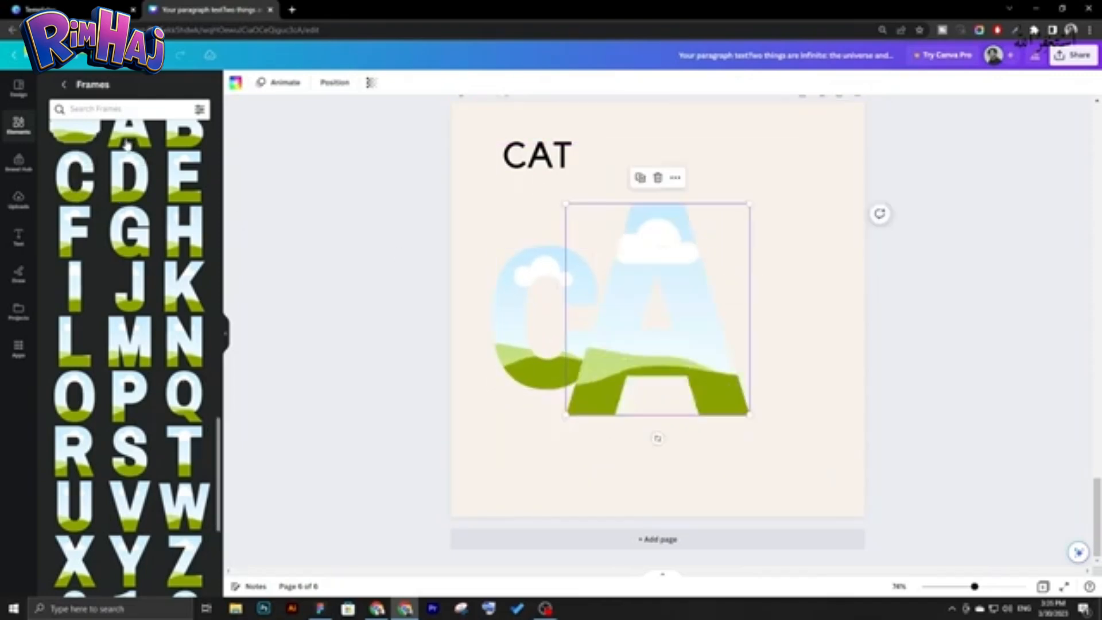
left_click_drag(748, 202, 700, 263)
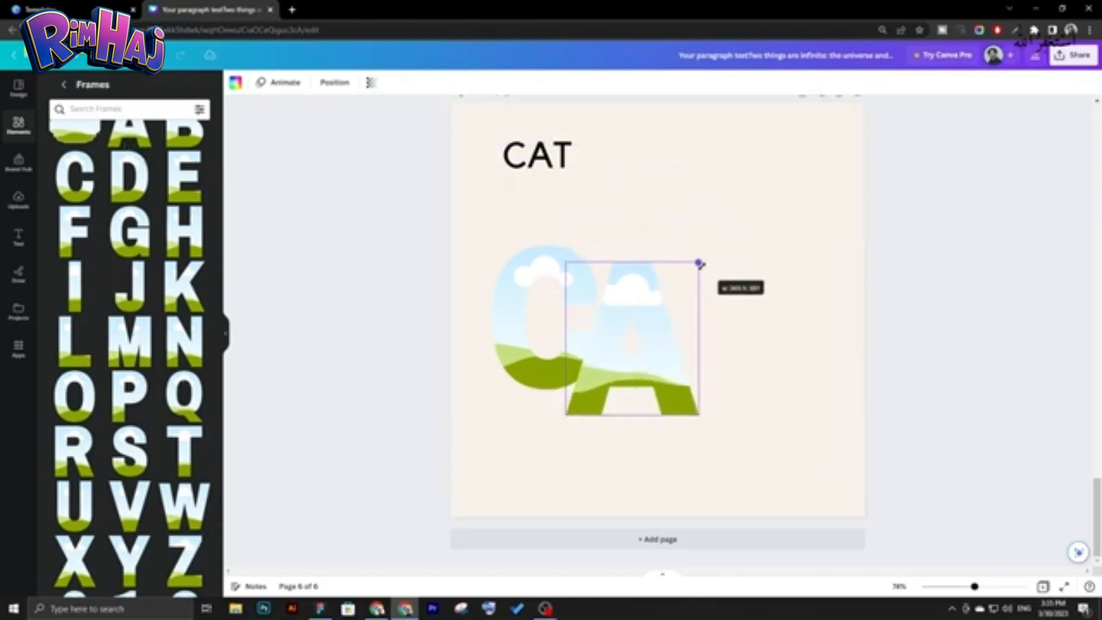
left_click_drag(643, 348, 684, 321)
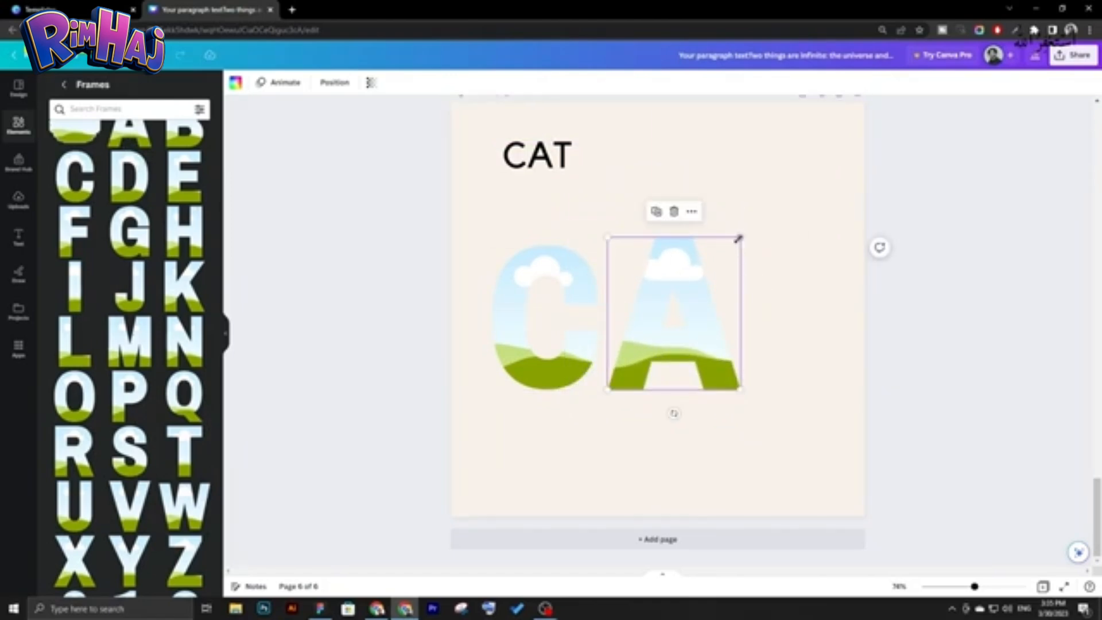
left_click_drag(738, 239, 728, 252)
Add the letter T frame, place it beside the A on the same baseline and scale it to the A's height.
left_click(176, 461)
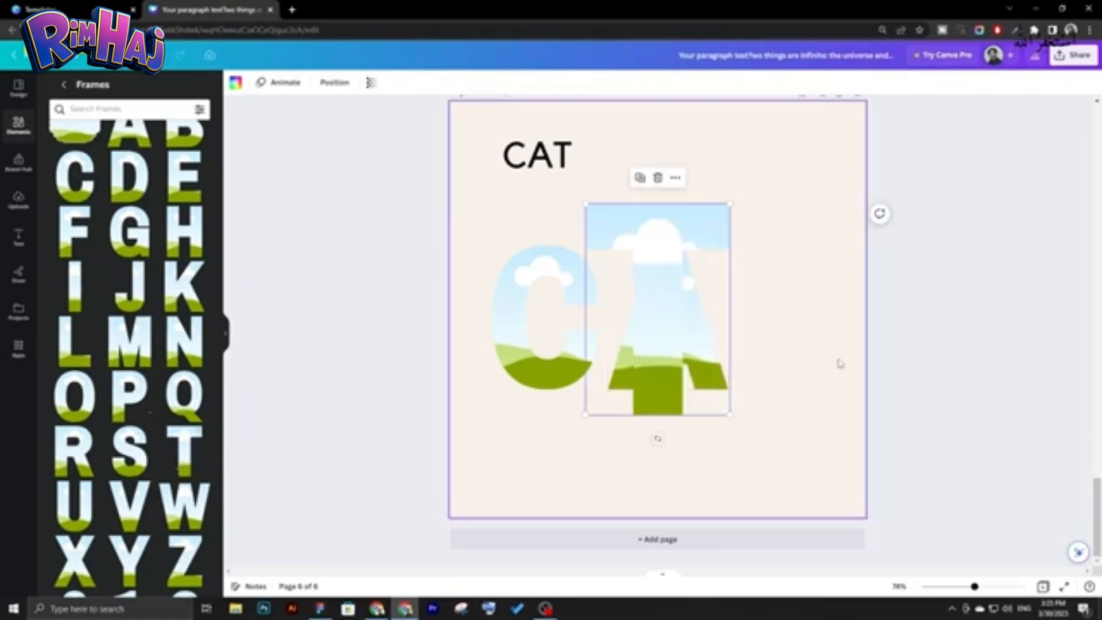
left_click_drag(728, 205, 691, 258)
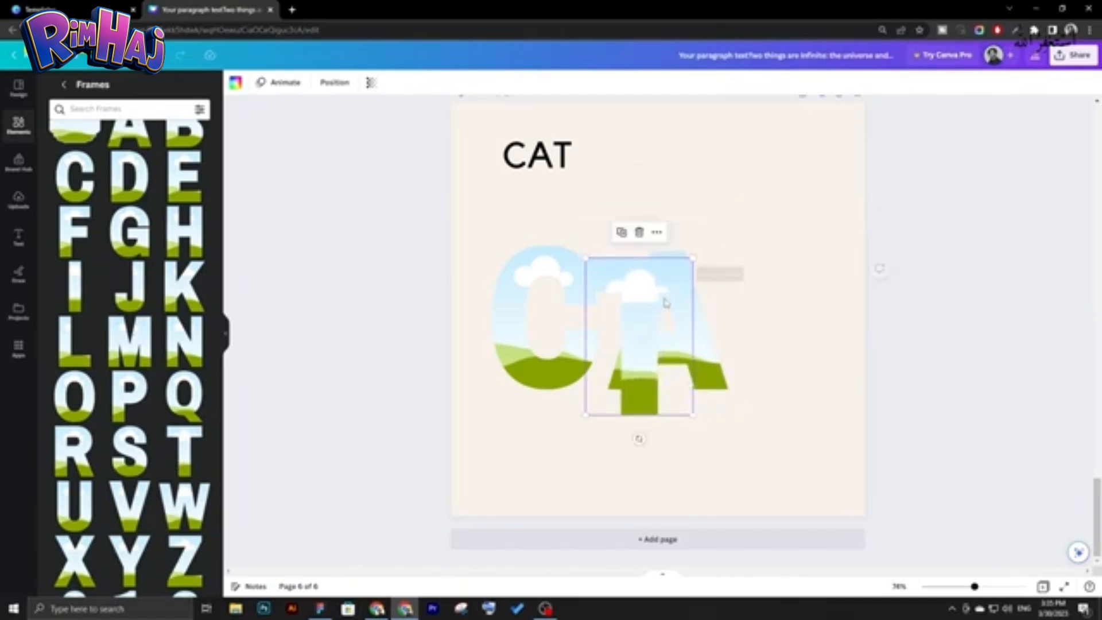
left_click_drag(664, 300, 791, 285)
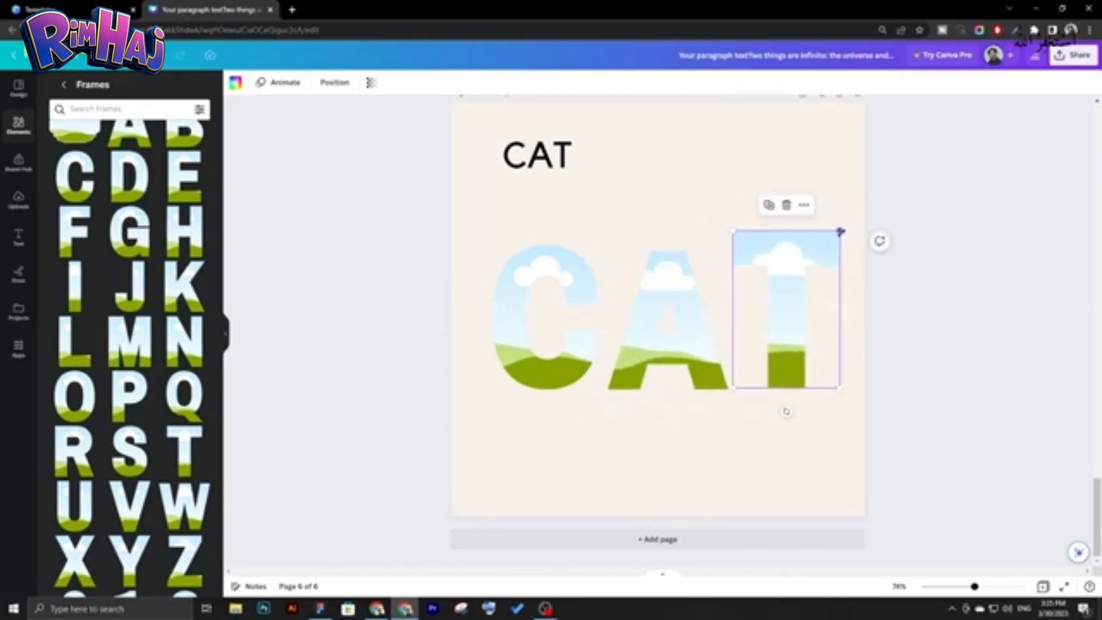
left_click_drag(840, 232, 825, 252)
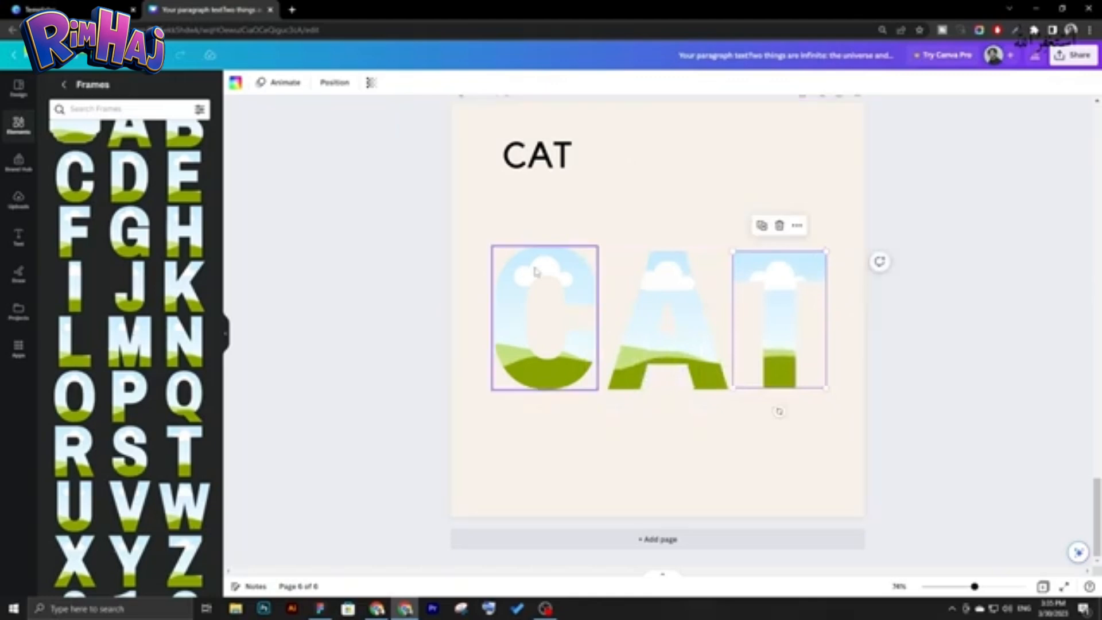
left_click(539, 273)
left_click(654, 279)
left_click(766, 295)
left_click(590, 300)
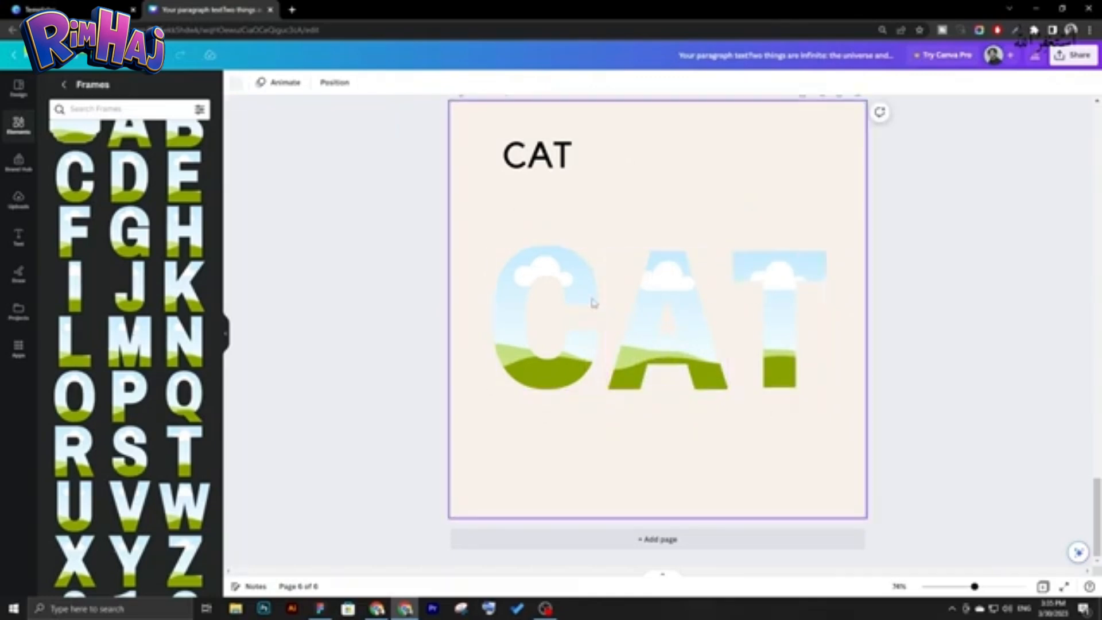
left_click(664, 308)
Change the page background colour to solid black.
left_click(495, 138)
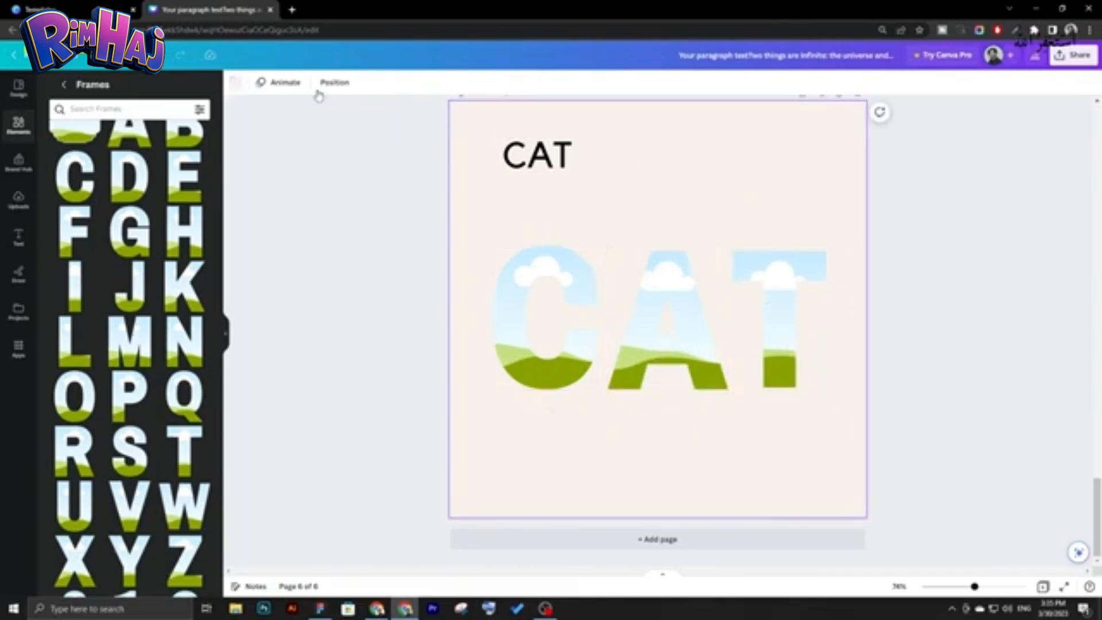
left_click(234, 84)
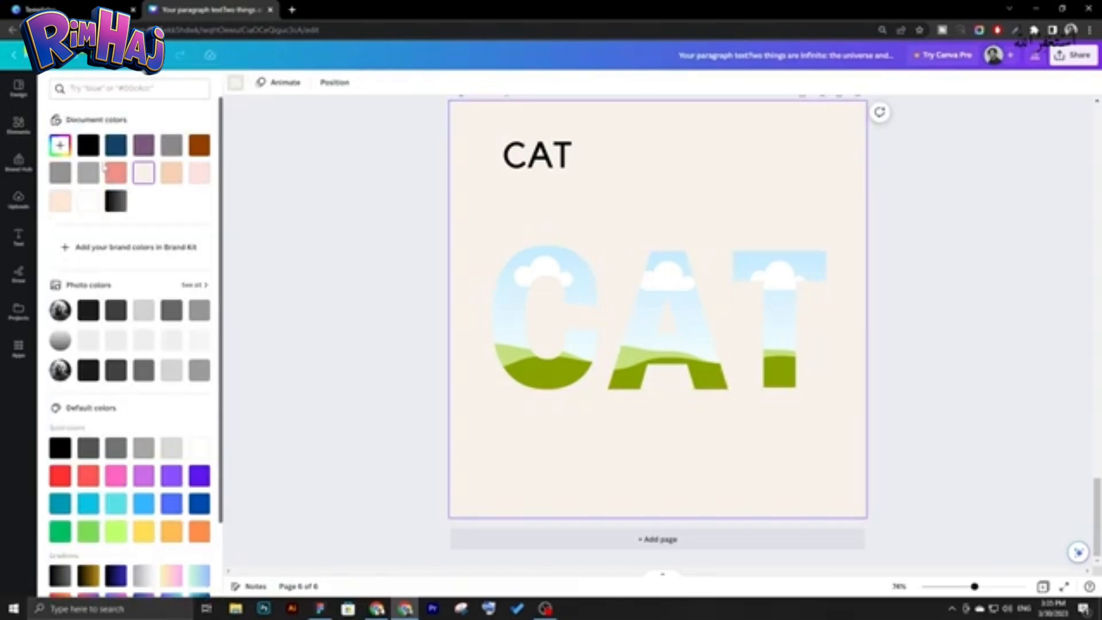
left_click(117, 200)
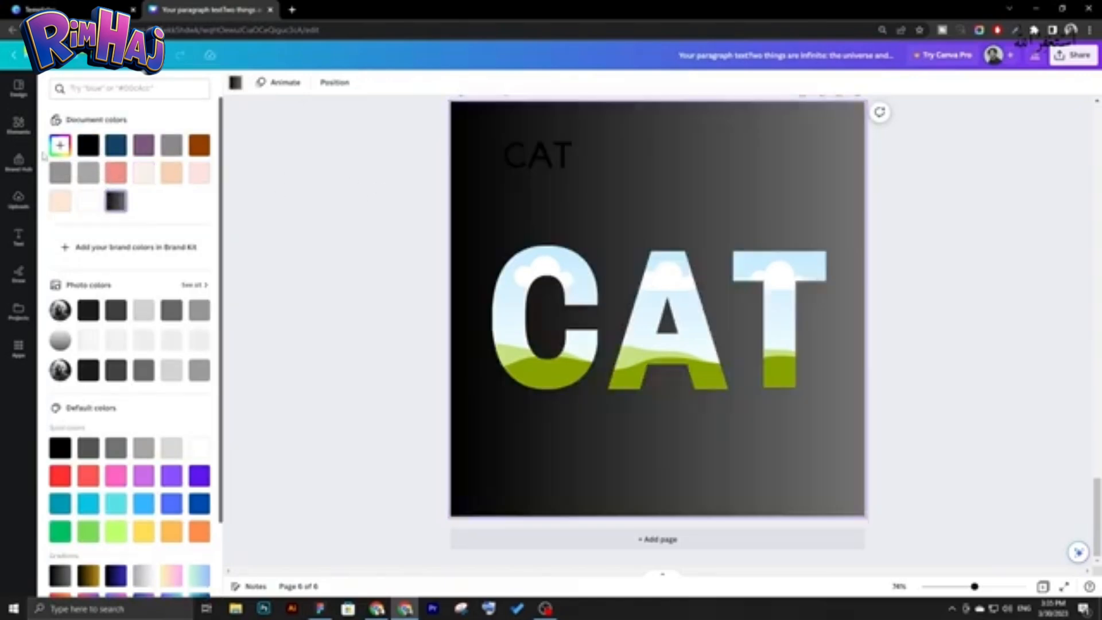
left_click(88, 144)
Recolour the small CAT text above the letter frames with the light cream document colour.
left_click(545, 172)
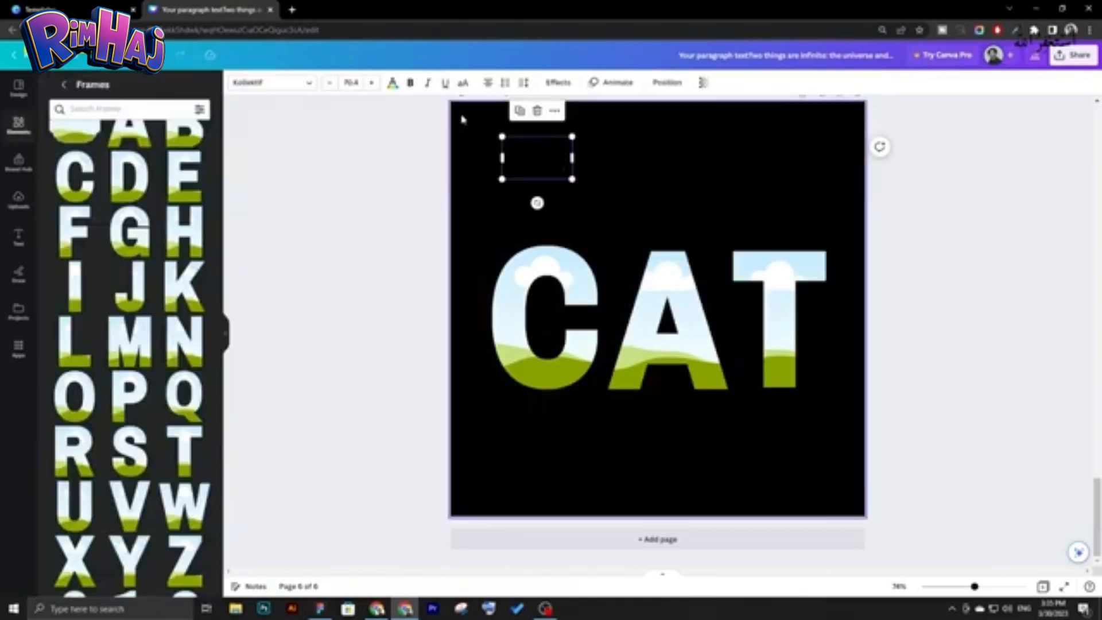
left_click(392, 83)
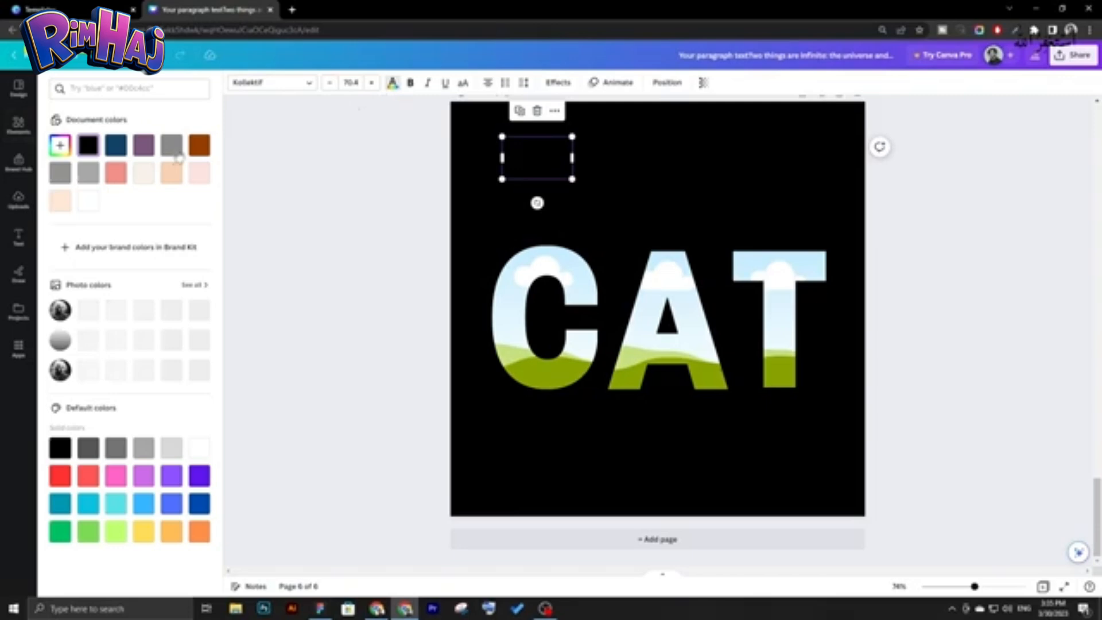
left_click(147, 172)
left_click(372, 259)
left_click(603, 333)
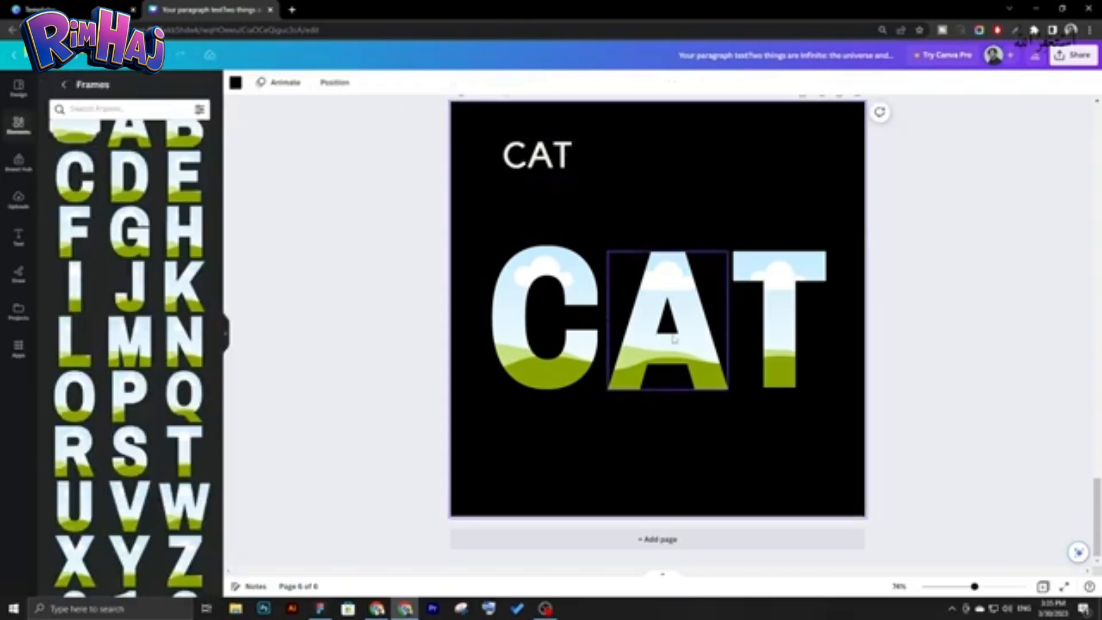
left_click(578, 335)
left_click(643, 336)
left_click(577, 326)
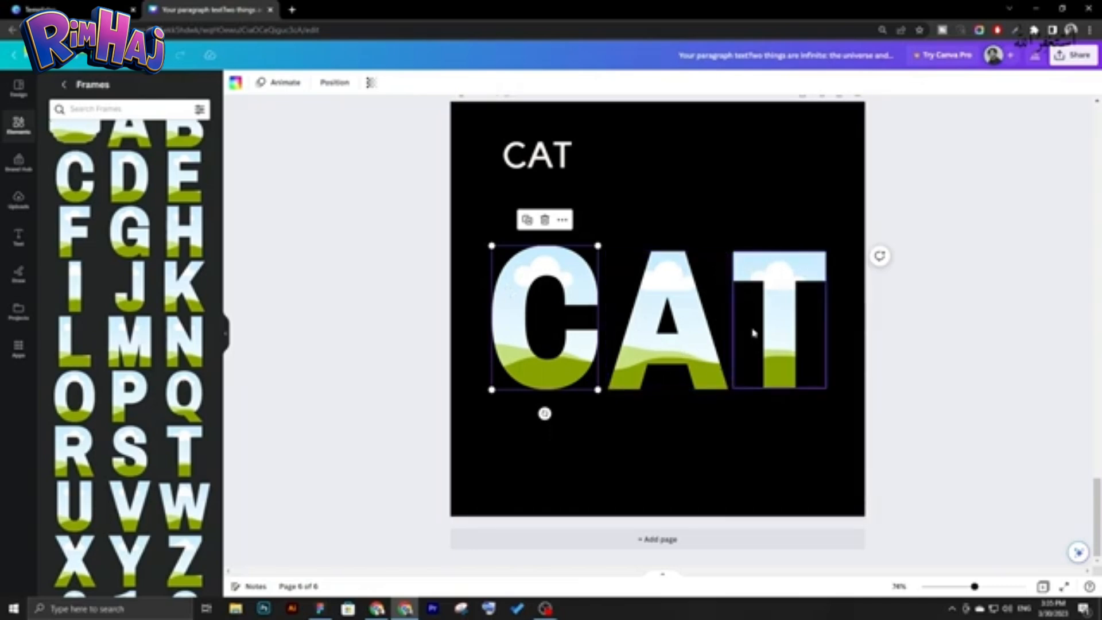
Search the elements library for "CAT" and show only the photo results.
left_click(63, 84)
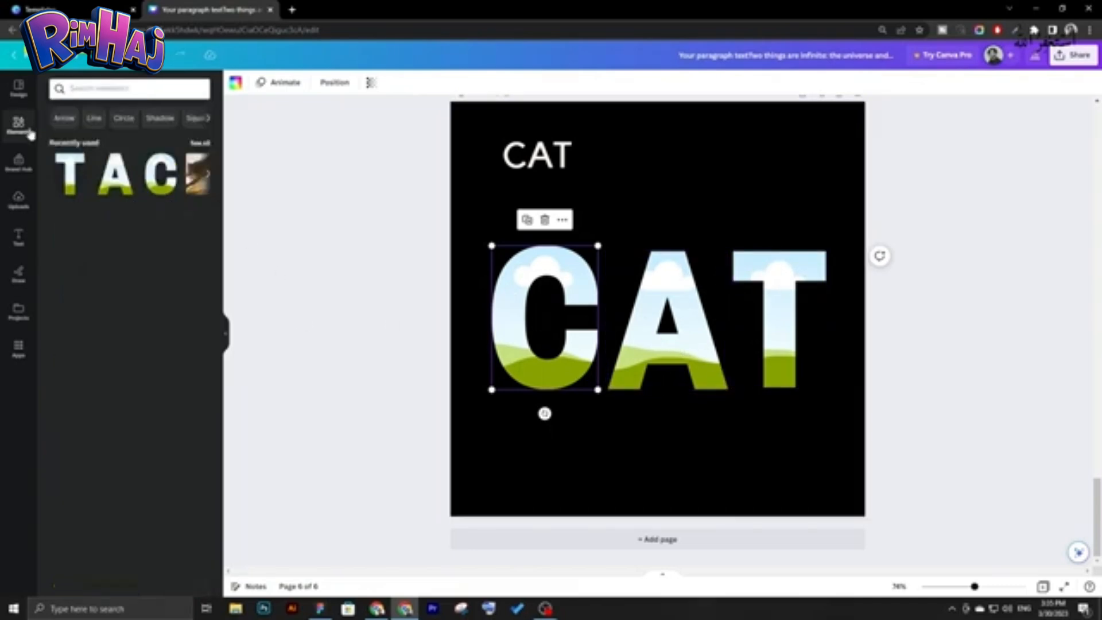
left_click(98, 89)
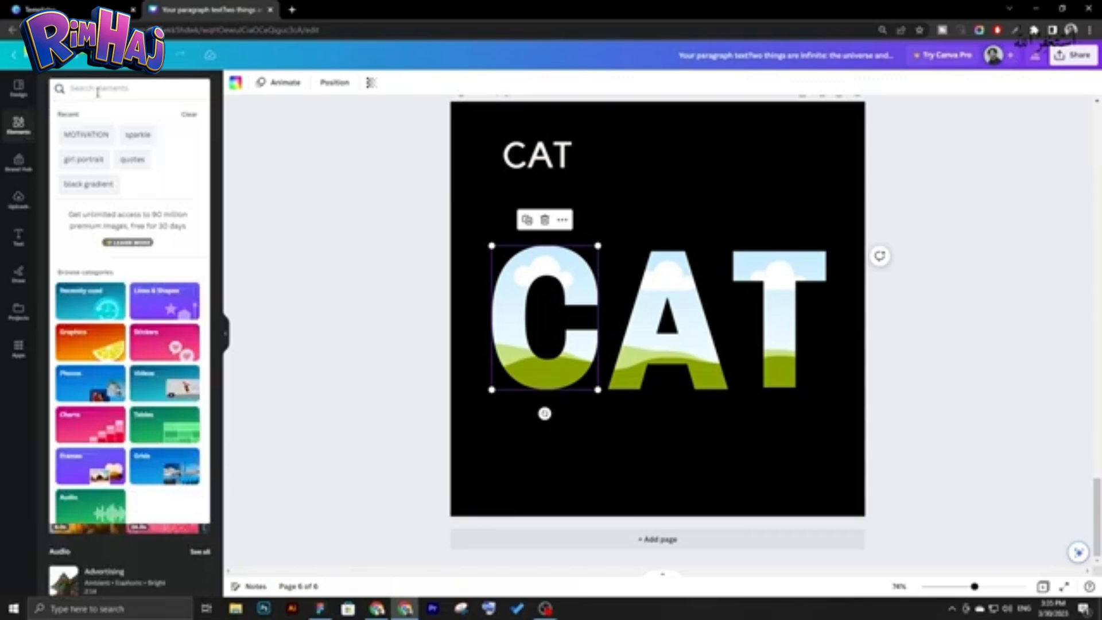
type("CAT")
key("Return")
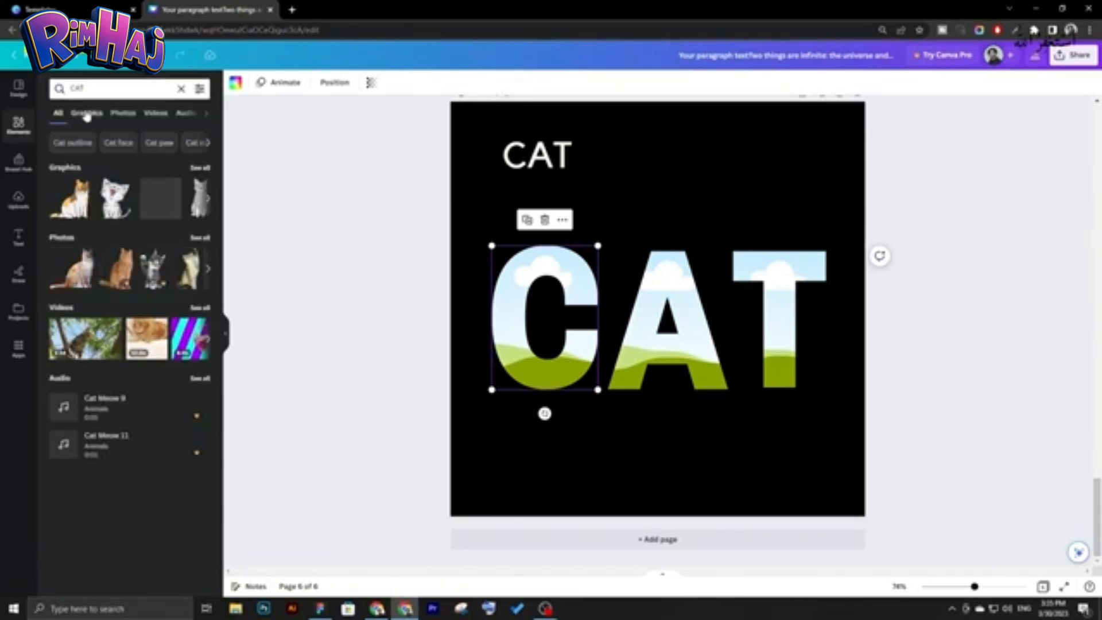
left_click(117, 114)
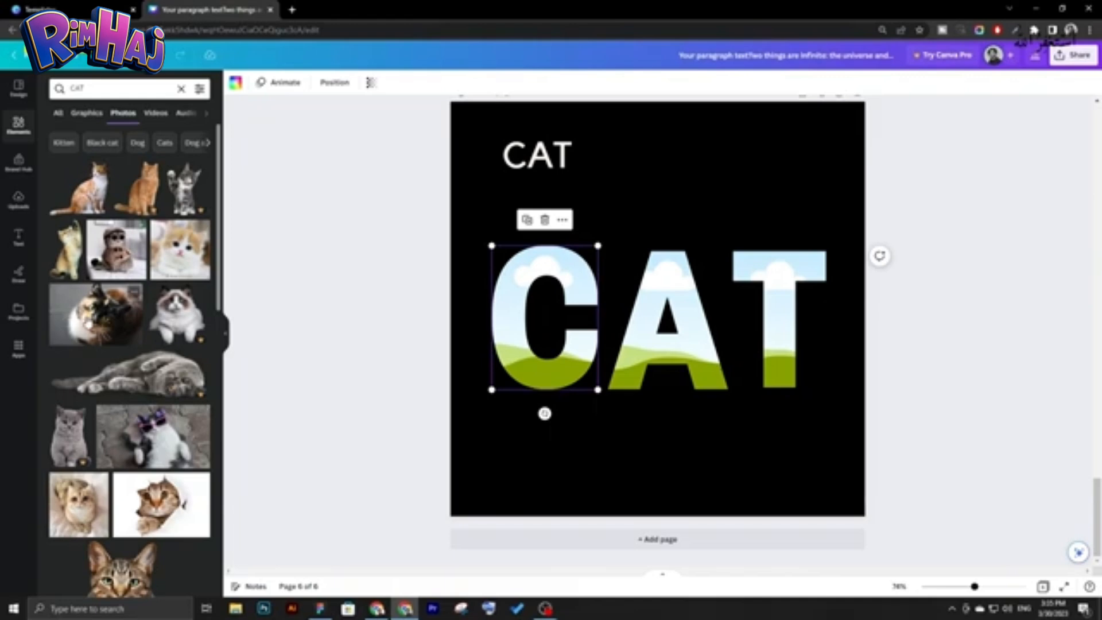
scroll(138, 369, "down", 1)
left_click_drag(138, 369, 285, 279)
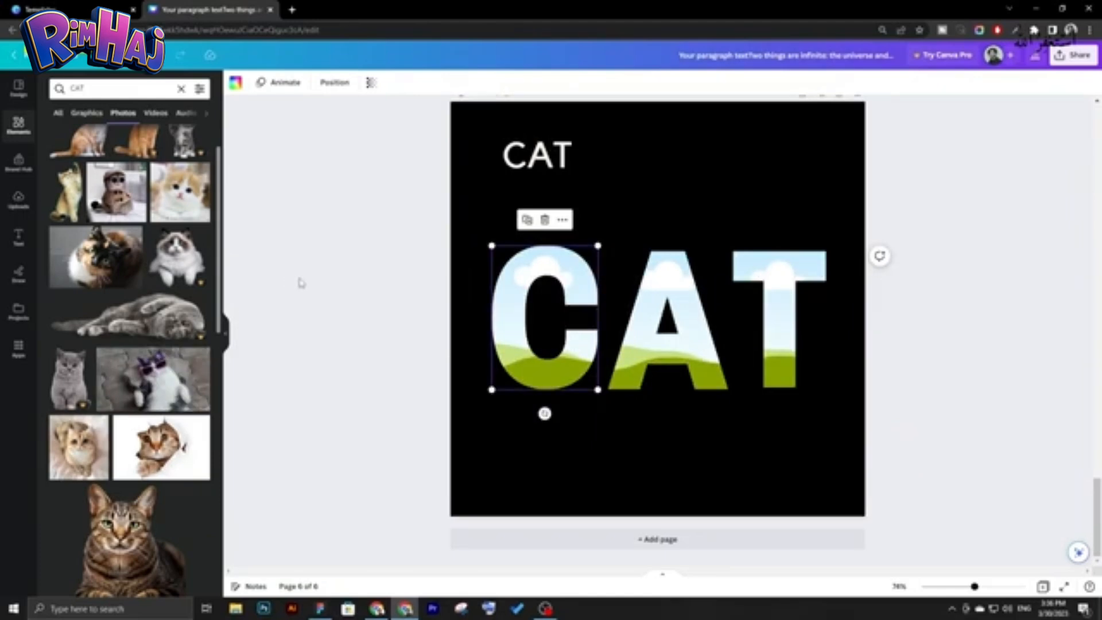
left_click(379, 283)
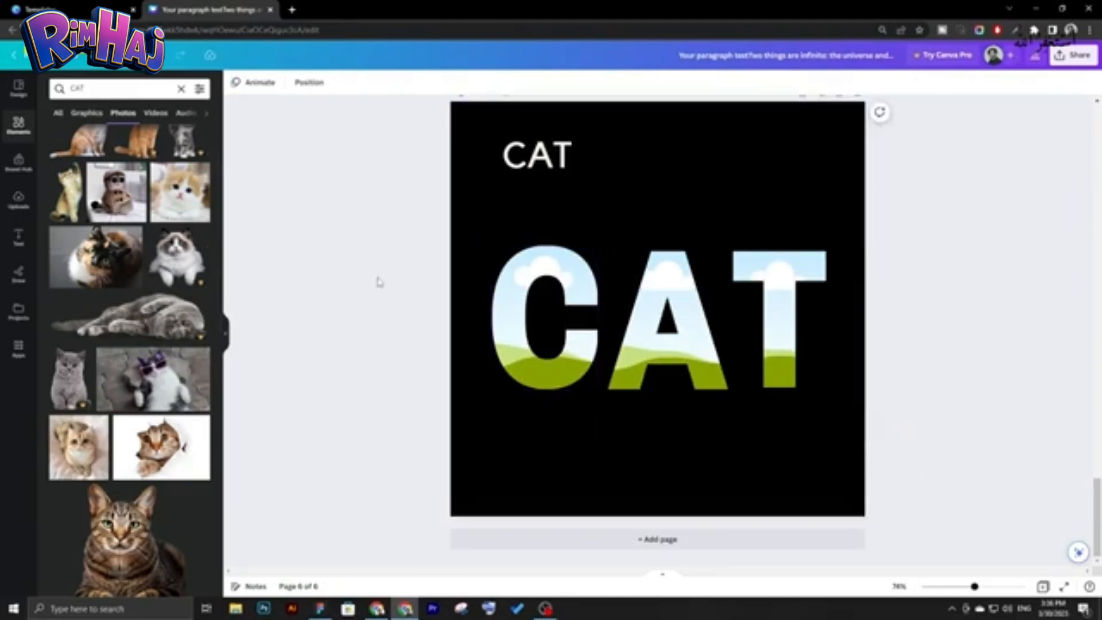
Fill the C frame with the lying tabby cat cutout photo and reposition the photo inside the letter.
scroll(187, 315, "down", 3)
left_click(128, 321)
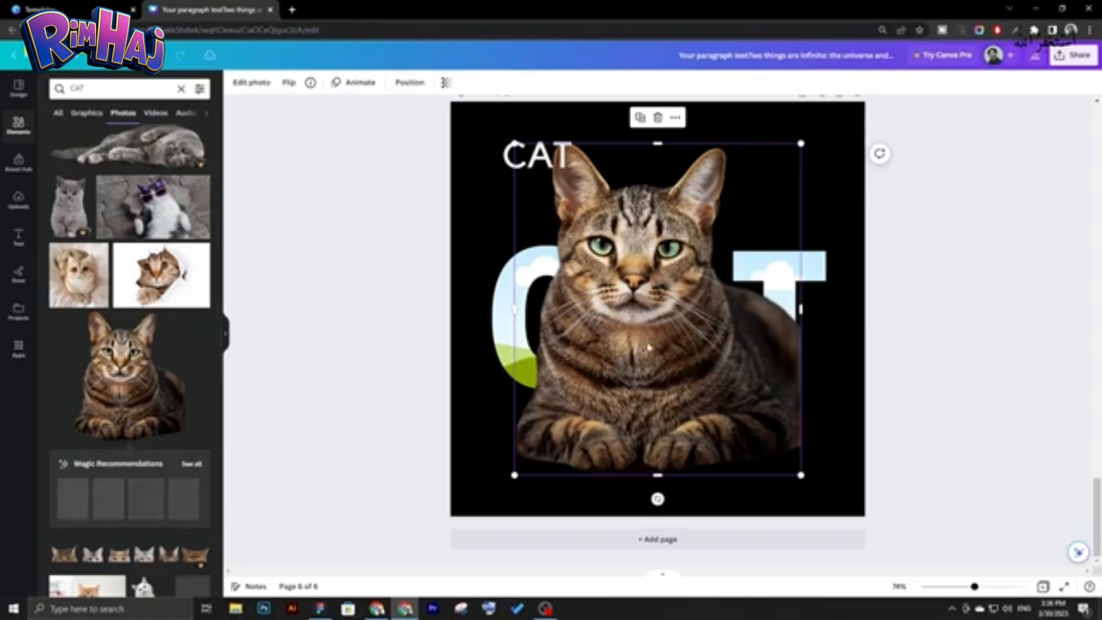
left_click_drag(647, 346, 572, 295)
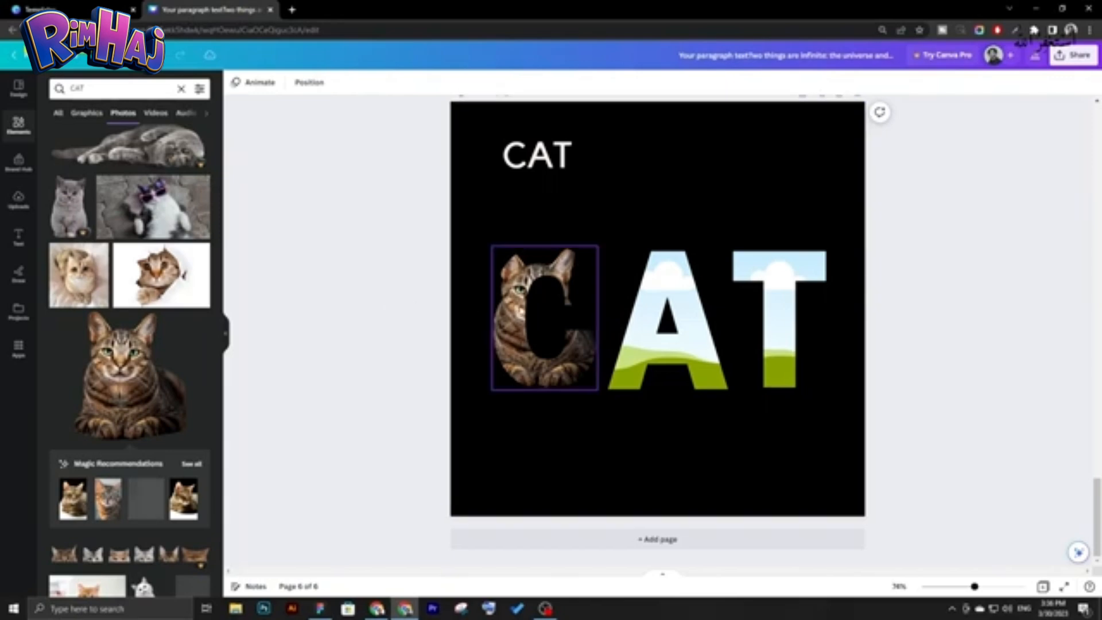
left_click(521, 315)
double_click(521, 314)
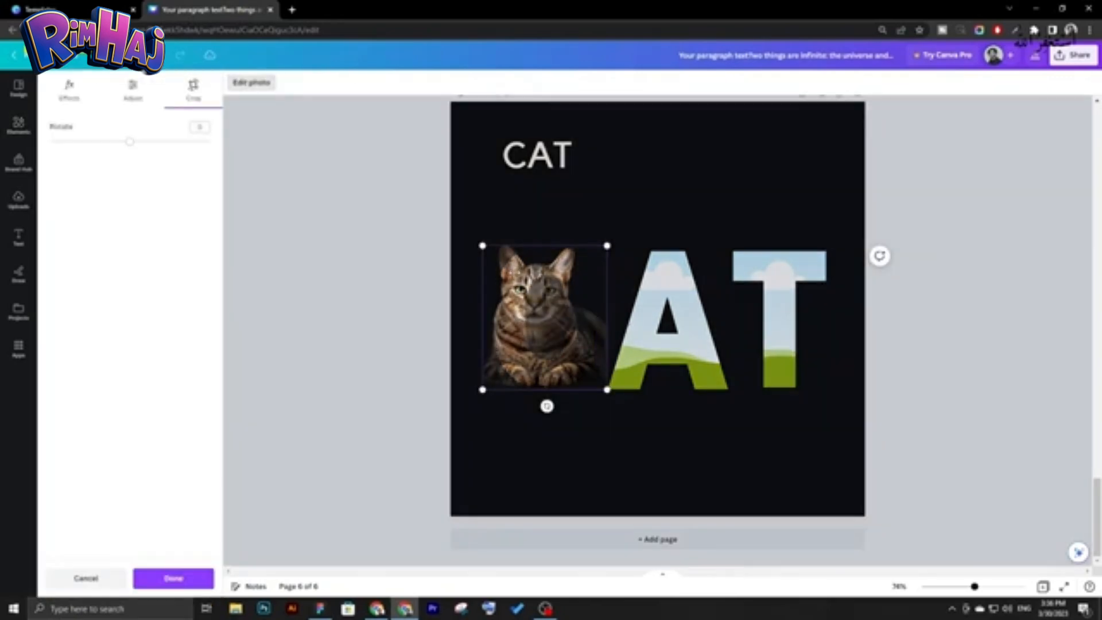
left_click_drag(515, 270, 502, 253)
left_click(404, 275)
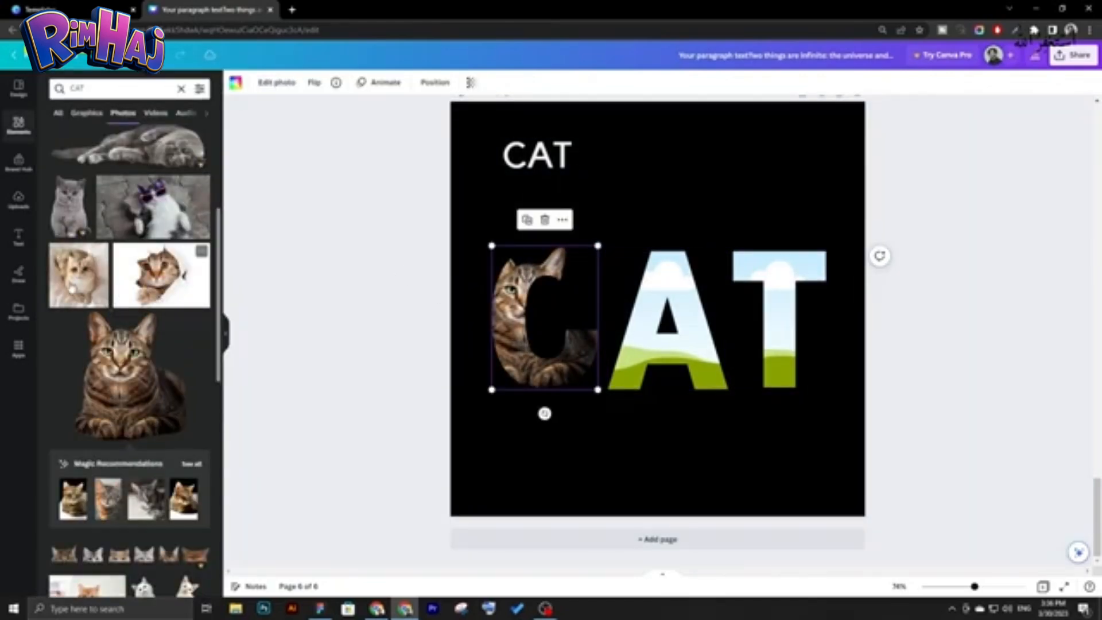
Fill the A with the cream kitten photo and the T with the torn-paper cat photo, adjusting the crop inside the T.
left_click_drag(70, 286, 654, 304)
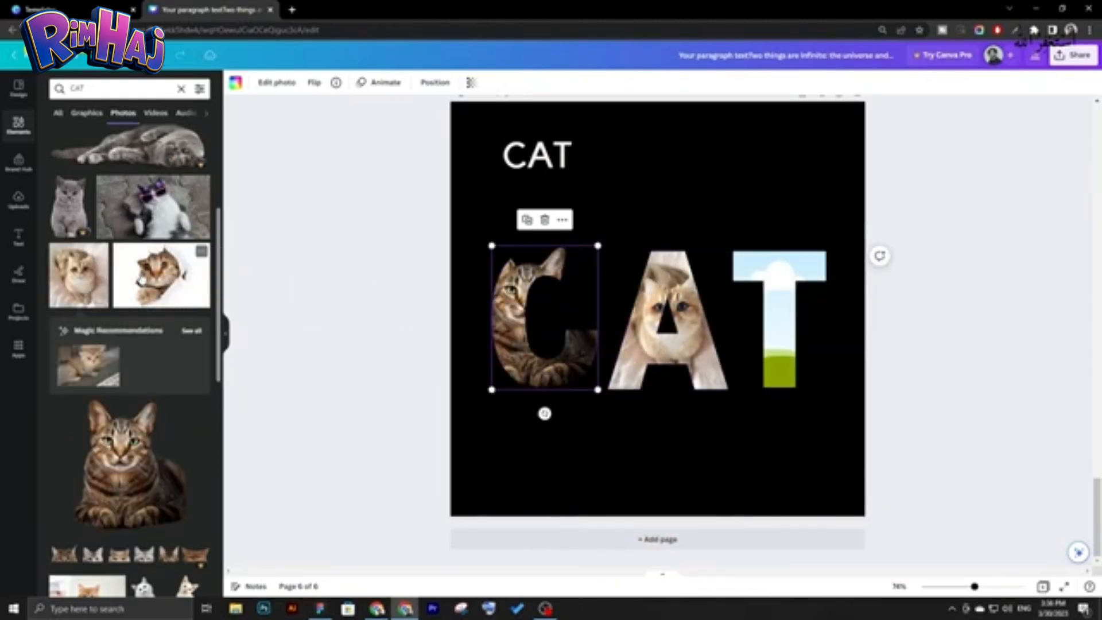
left_click_drag(161, 276, 739, 281)
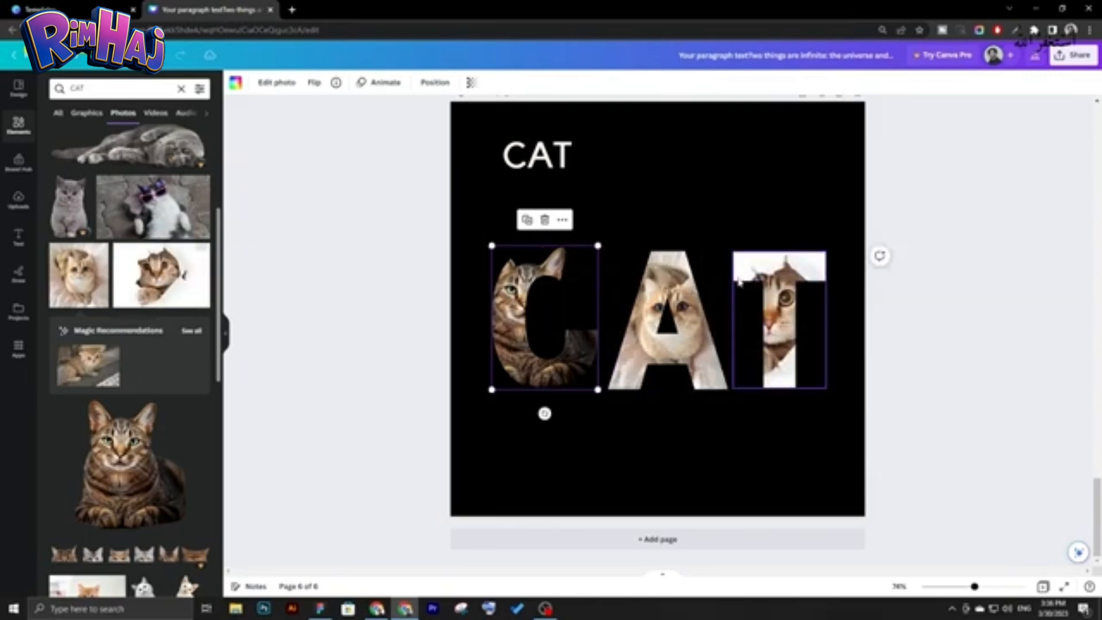
left_click(941, 357)
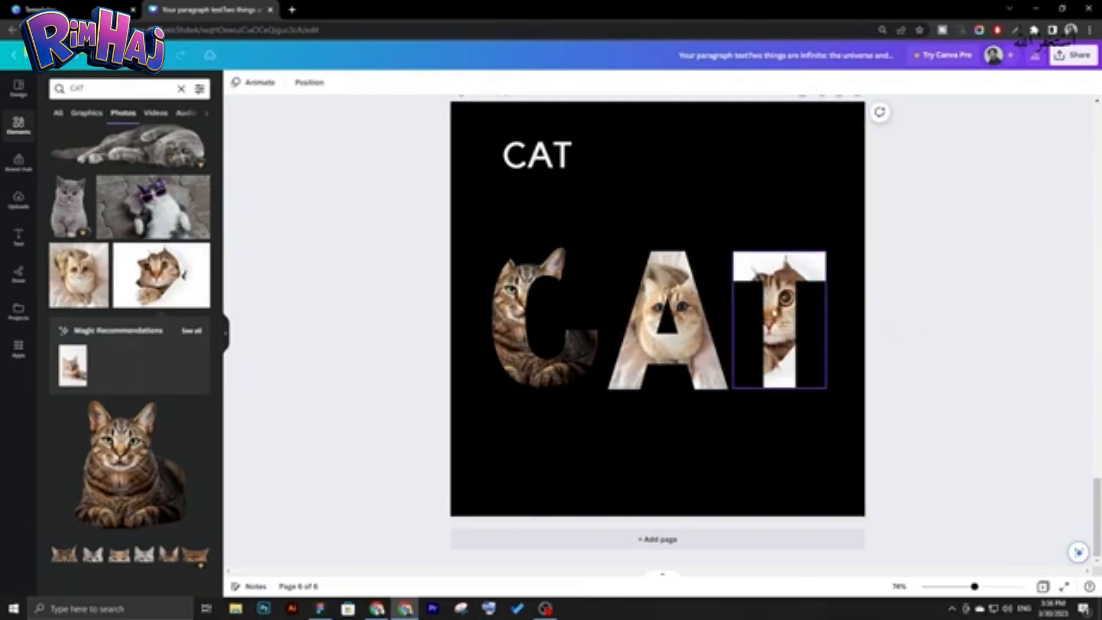
double_click(779, 322)
mouse_move(784, 287)
left_mouse_down()
mouse_move(800, 287)
mouse_move(780, 287)
left_mouse_up()
left_click(968, 352)
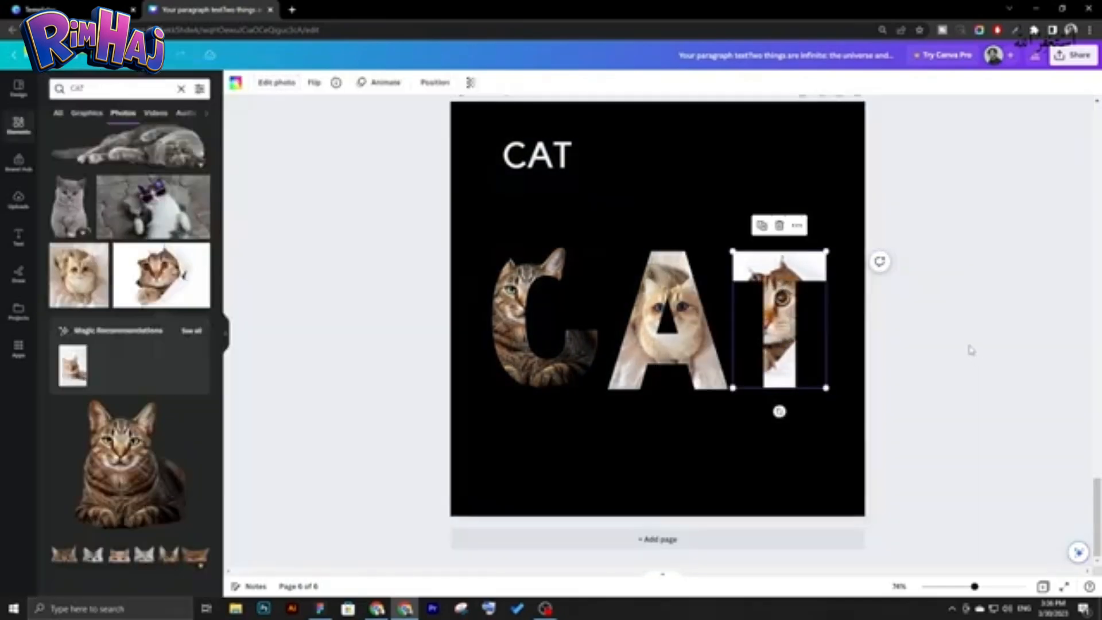
Change the page background to the light peach document colour.
left_click(485, 113)
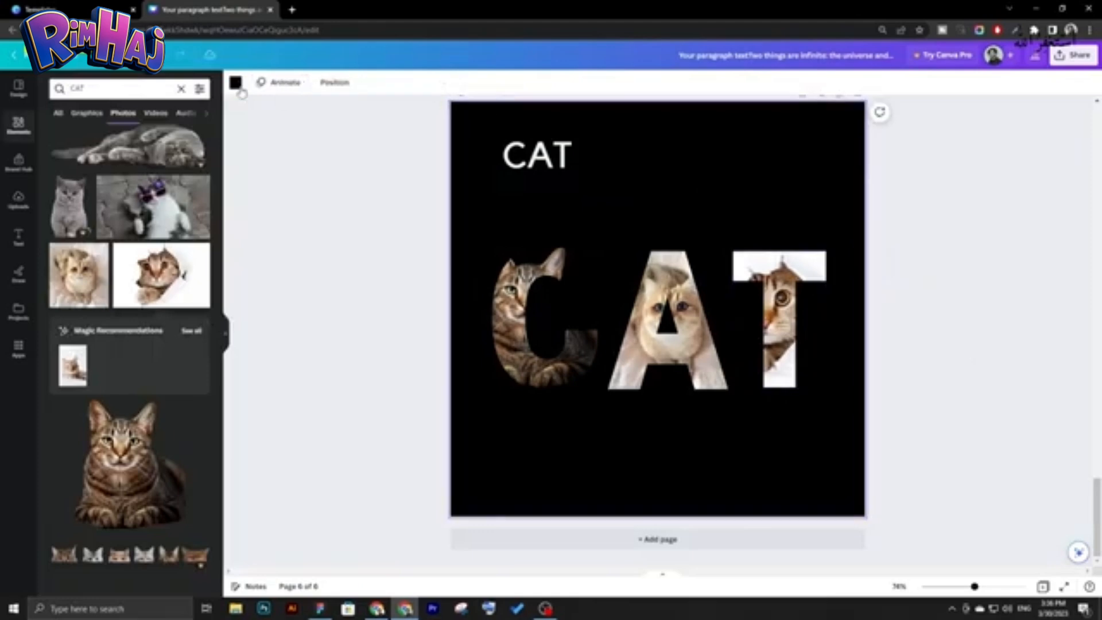
left_click(237, 84)
left_click(195, 178)
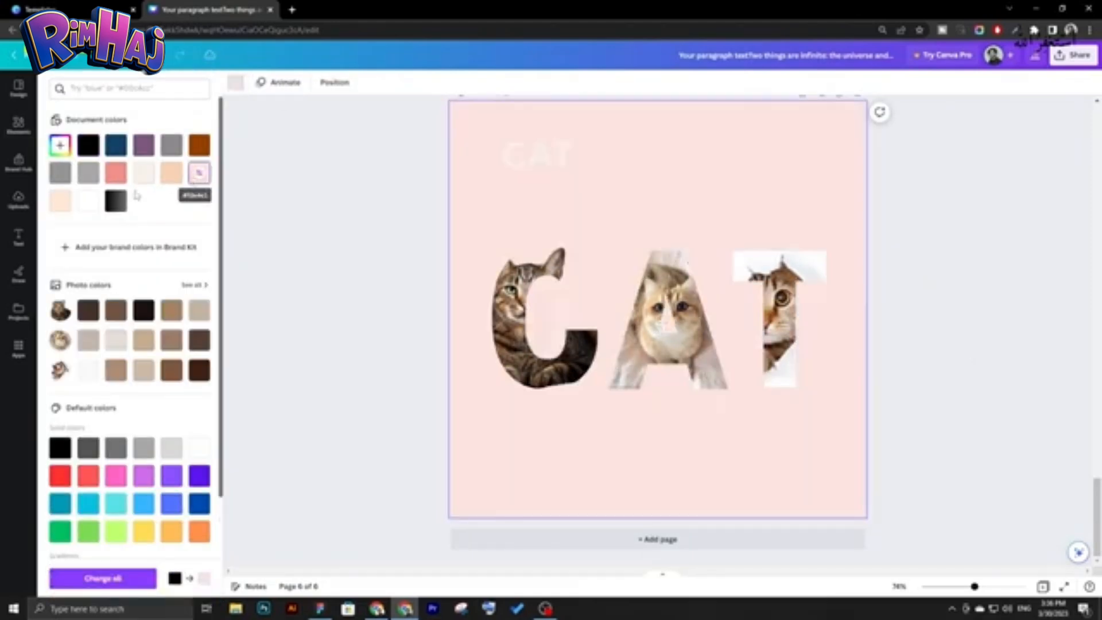
left_click(60, 201)
left_click(298, 207)
Try the Fresco filter on the photo in the letter C and reset the filter to None.
left_click(539, 321)
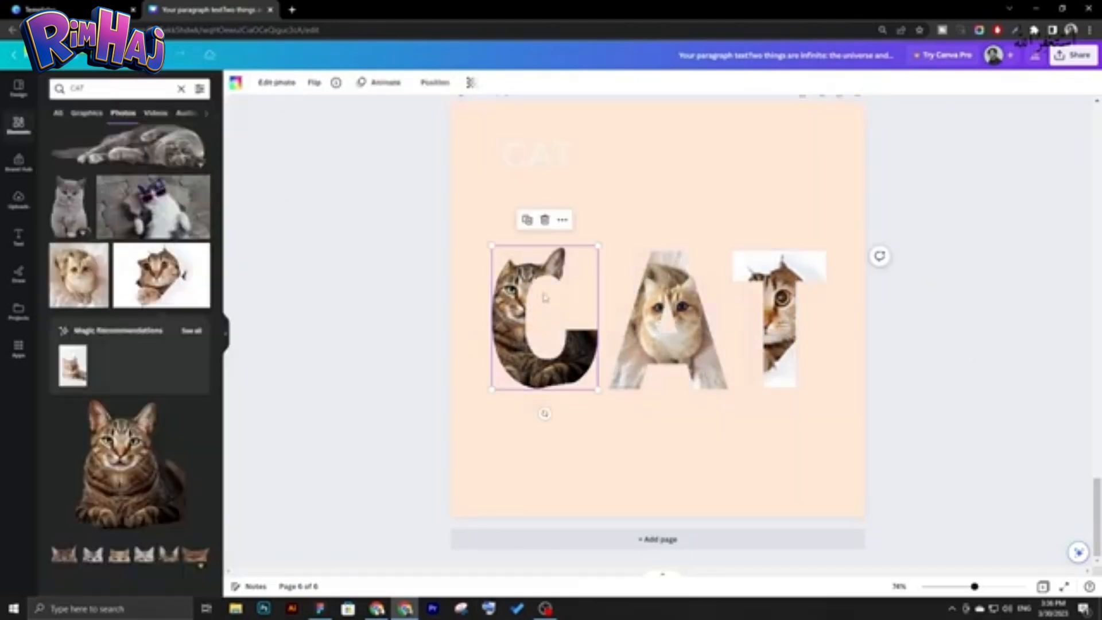
left_click(712, 284)
left_click(781, 298)
left_click(531, 277)
left_click(270, 84)
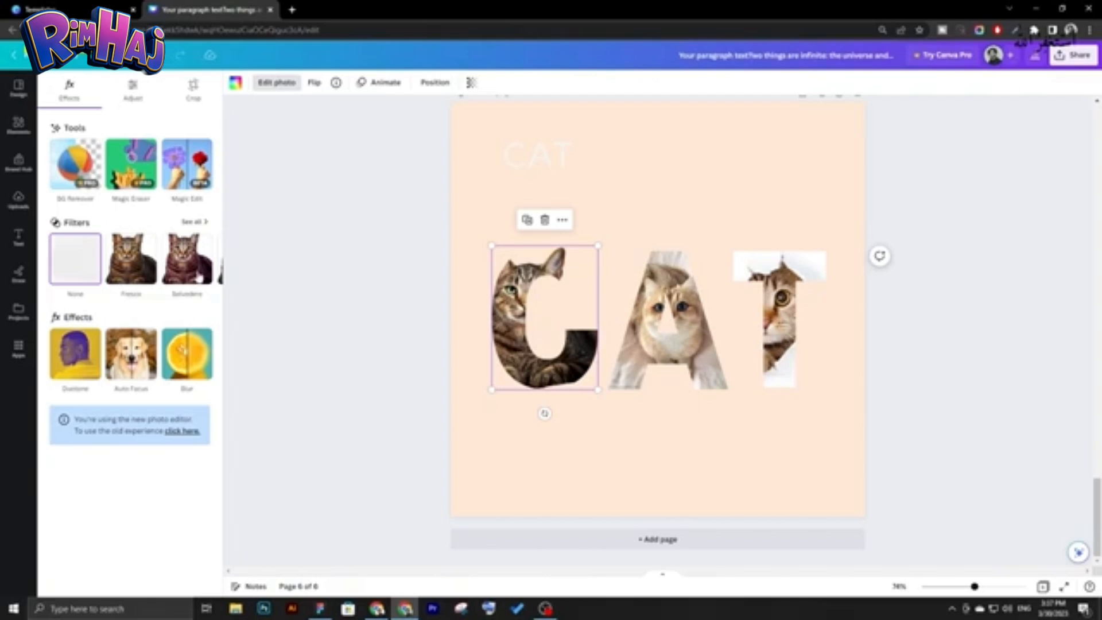
left_click(131, 258)
left_click(67, 266)
left_click(374, 270)
left_click(455, 288)
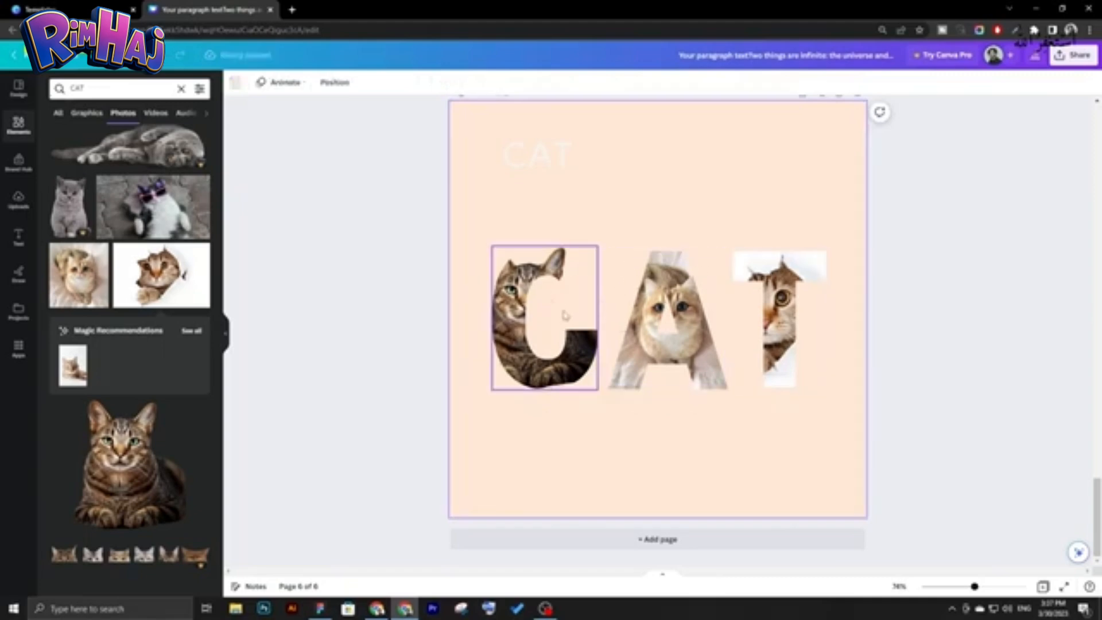
Select the three photo-filled letter frames C, A and T together and delete them.
left_click(585, 301)
left_click(806, 313)
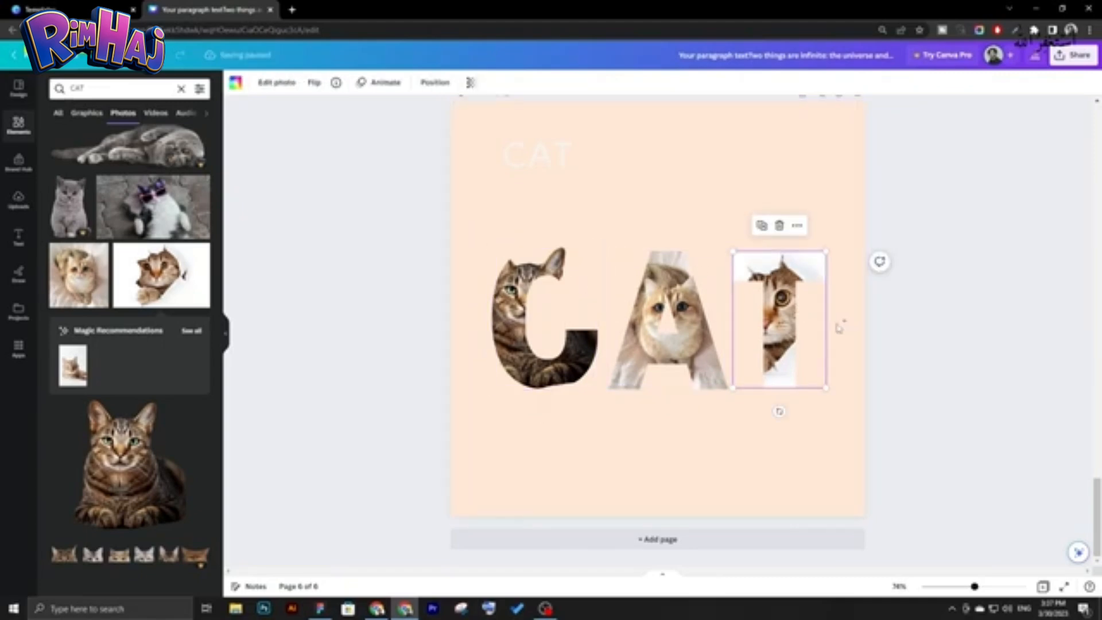
left_click_drag(838, 328, 535, 333)
key("Delete")
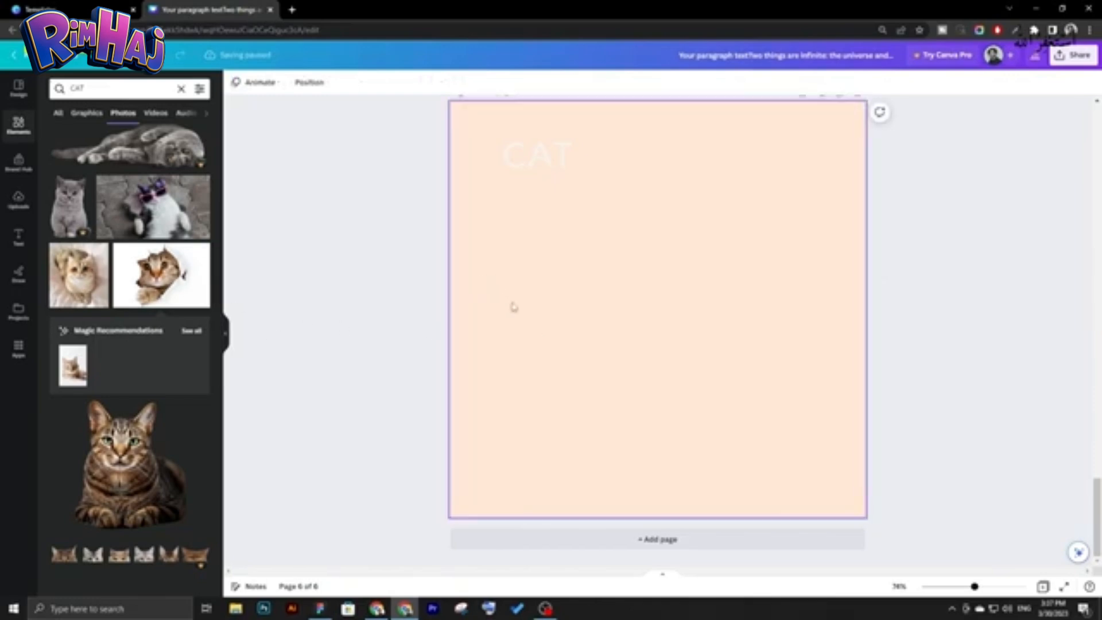
Add a text box on the page and replace its placeholder with "onut".
key("t")
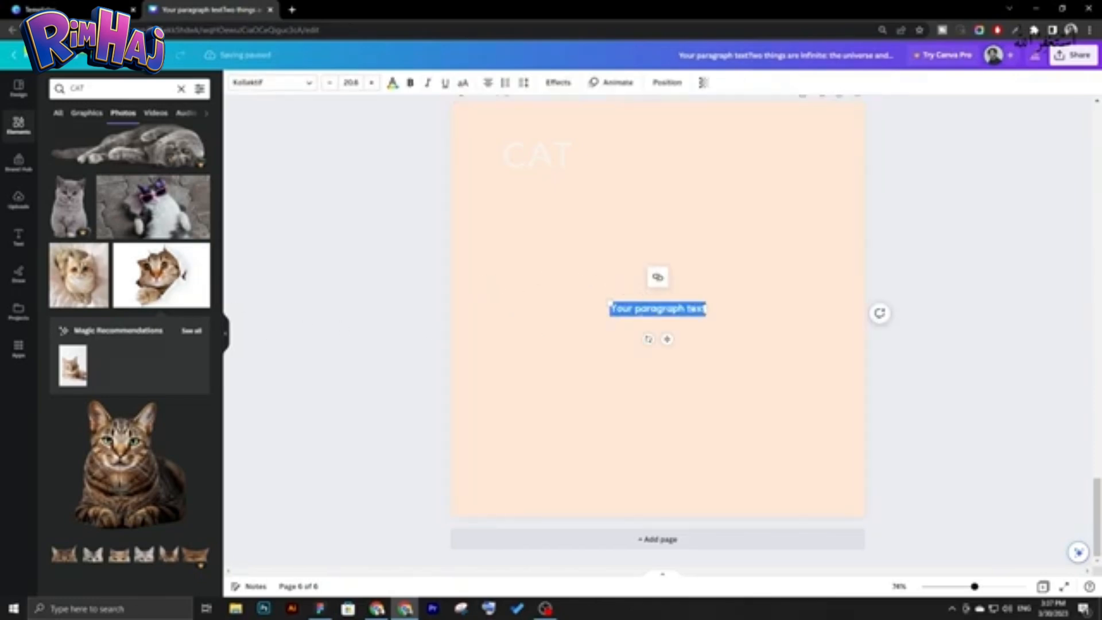
key("BackSpace")
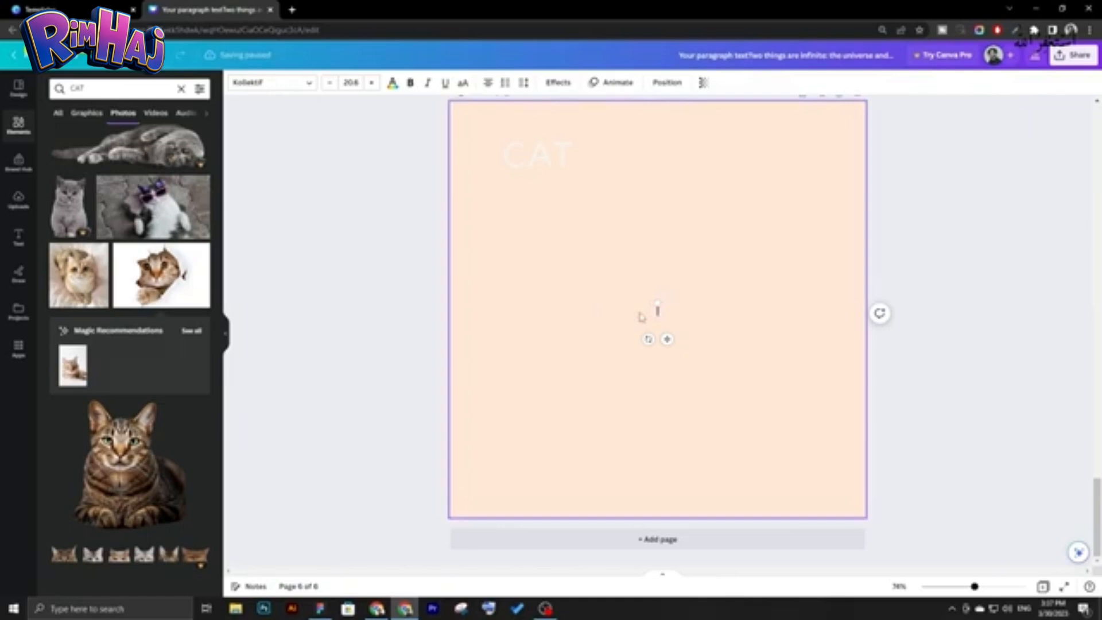
type("ONE")
key("BackSpace")
key("BackSpace")
type("NE")
key("BackSpace")
type("nur")
Enlarge the "onut" text to about a quarter of the page width and move it slightly right of the page centre.
left_click_drag(640, 303, 571, 256)
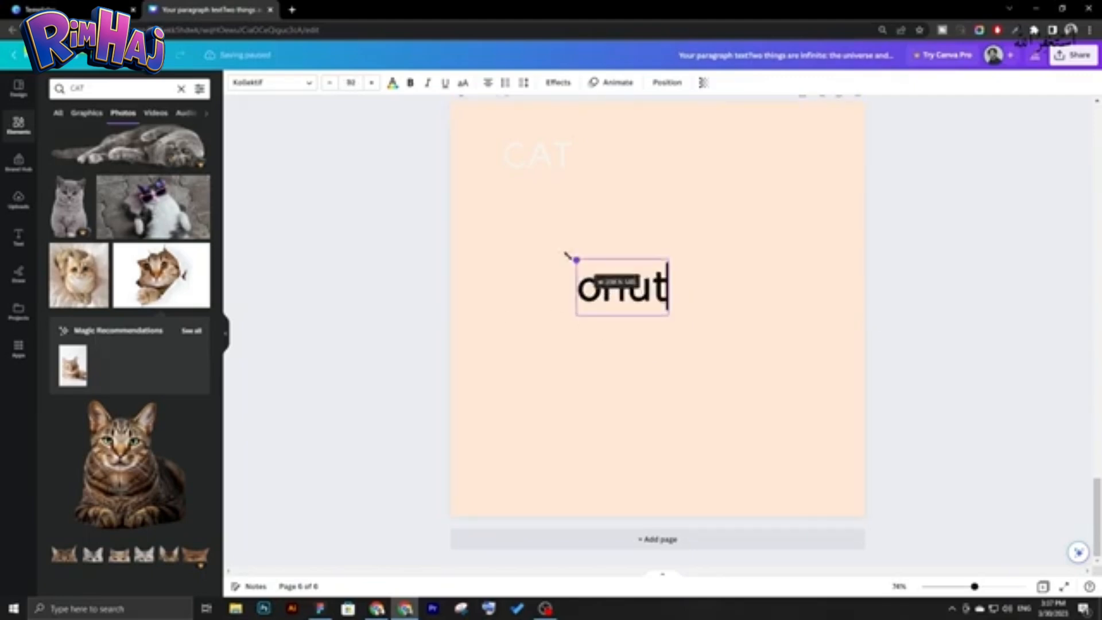
left_click(499, 286)
left_click_drag(620, 285, 686, 303)
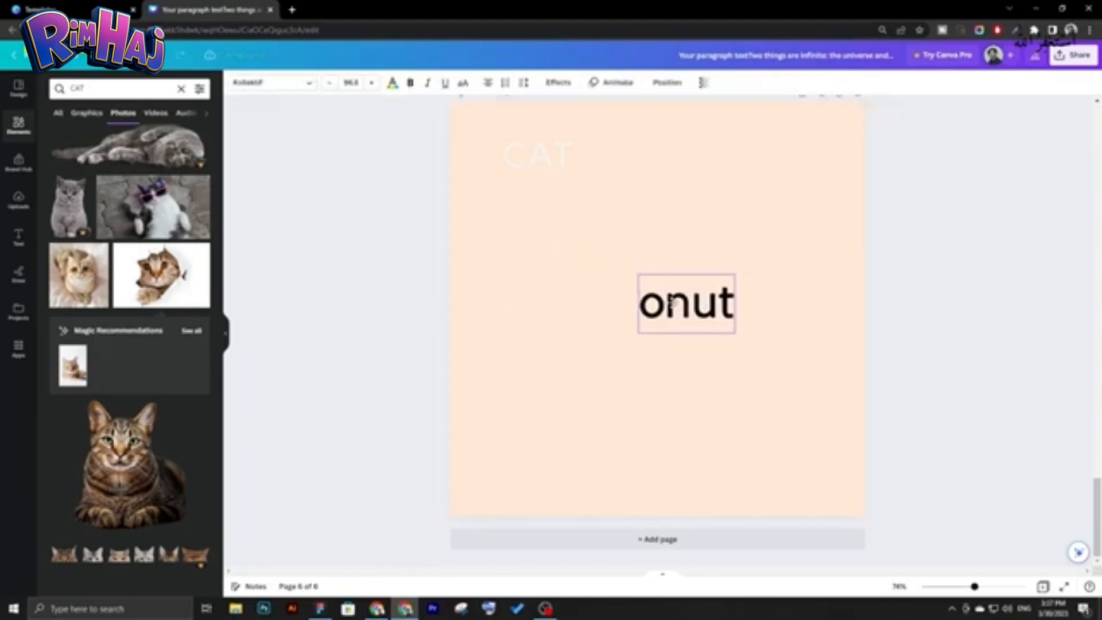
left_click(293, 267)
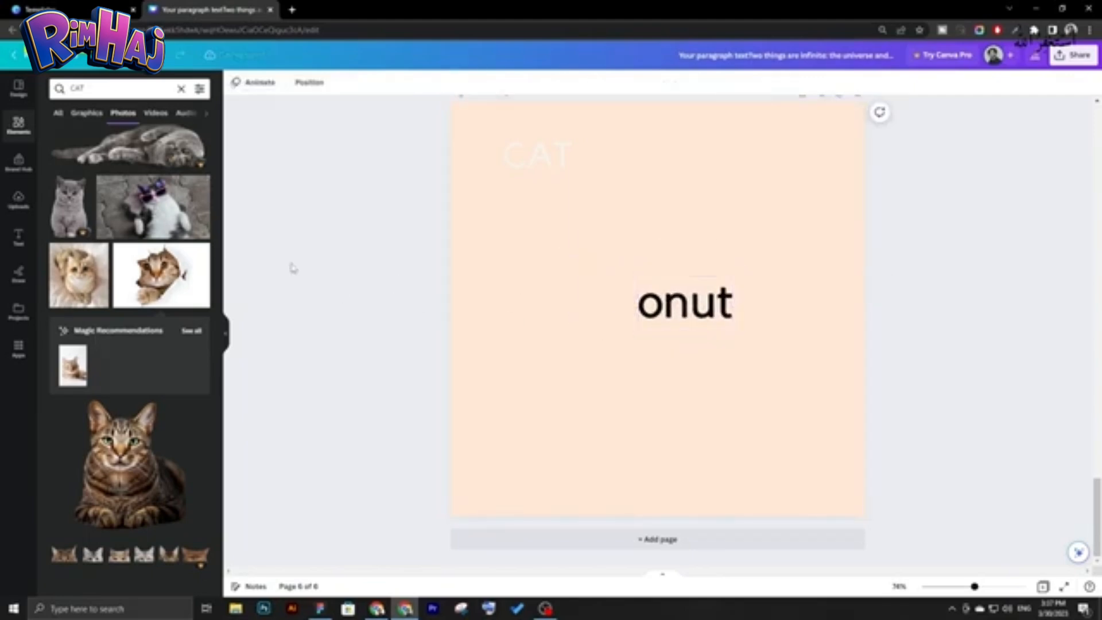
Add the letter D frame from the full Frames collection to the page.
left_click(28, 125)
scroll(113, 287, "down", 10)
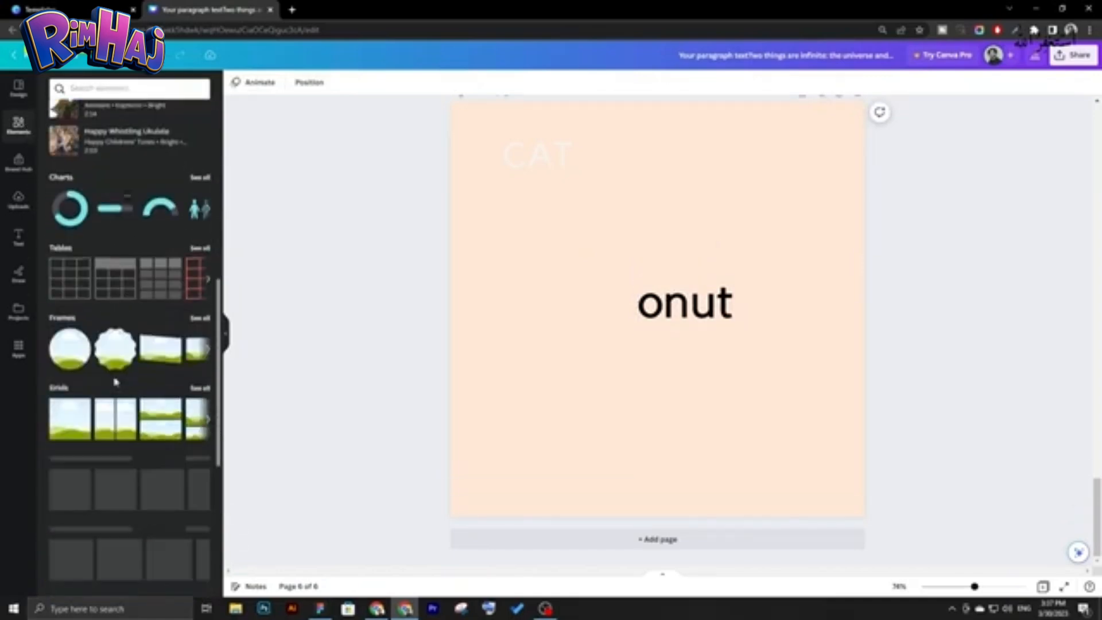
left_click(200, 290)
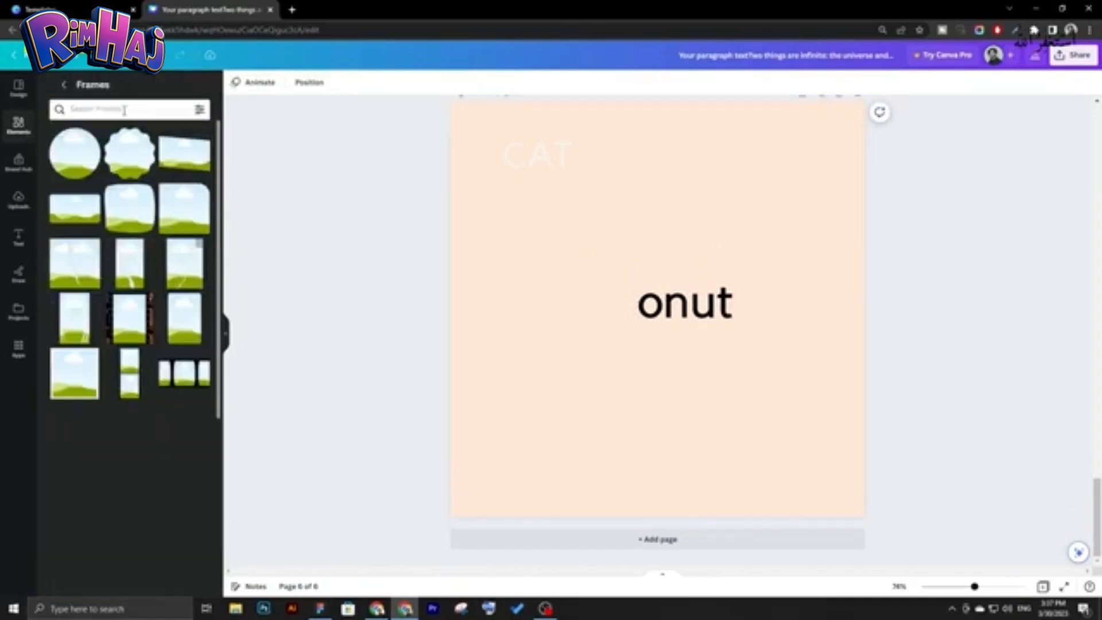
scroll(135, 423, "down", 10)
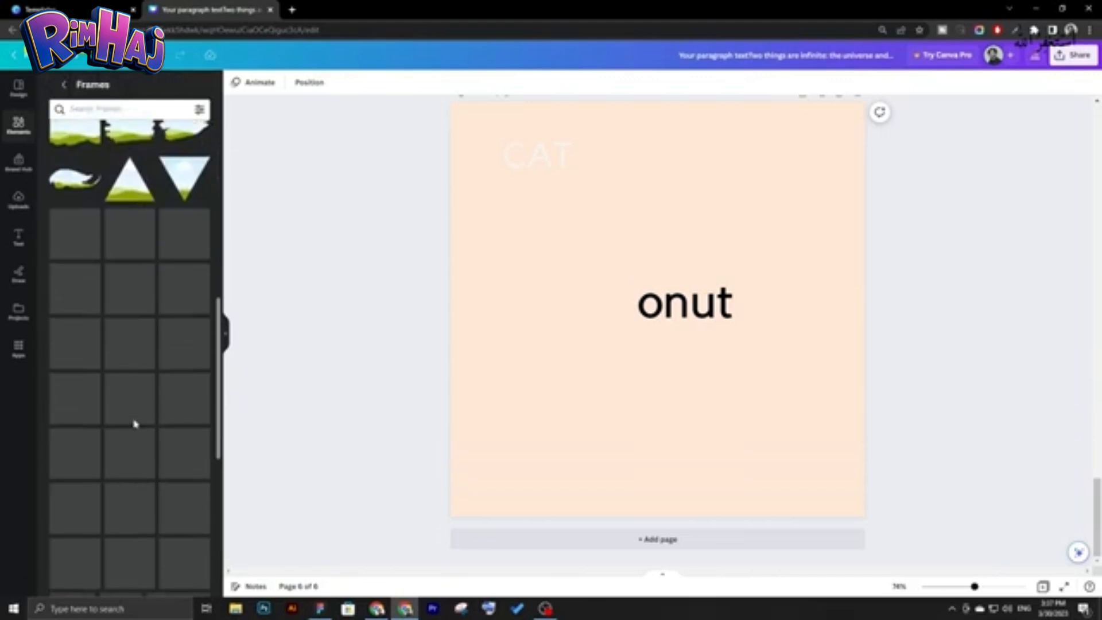
scroll(133, 395, "down", 2)
scroll(132, 379, "down", 2)
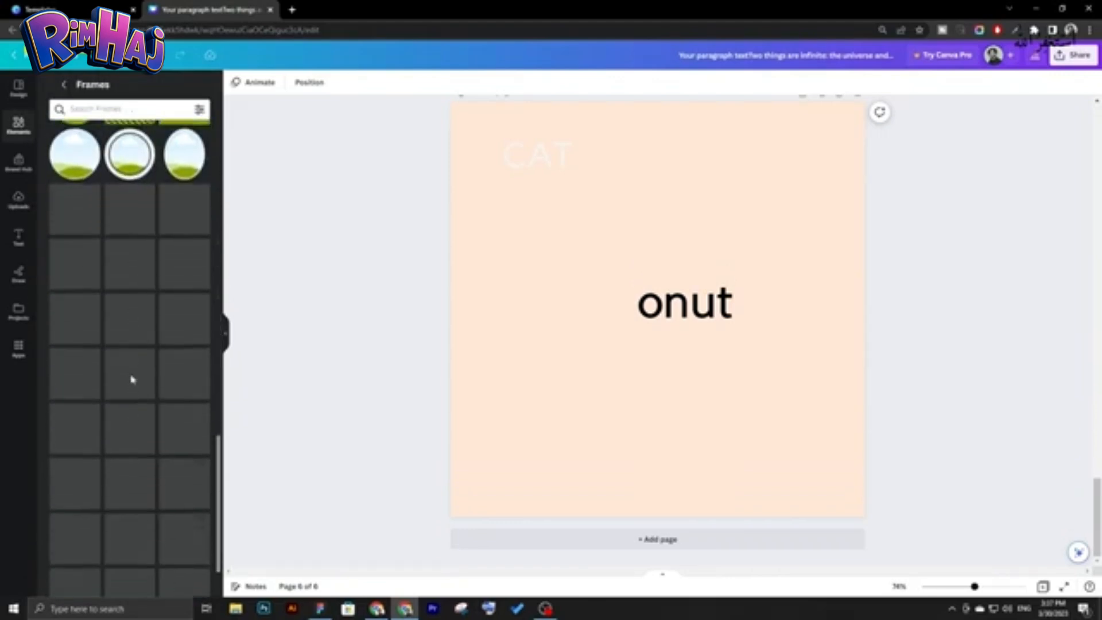
left_click(131, 332)
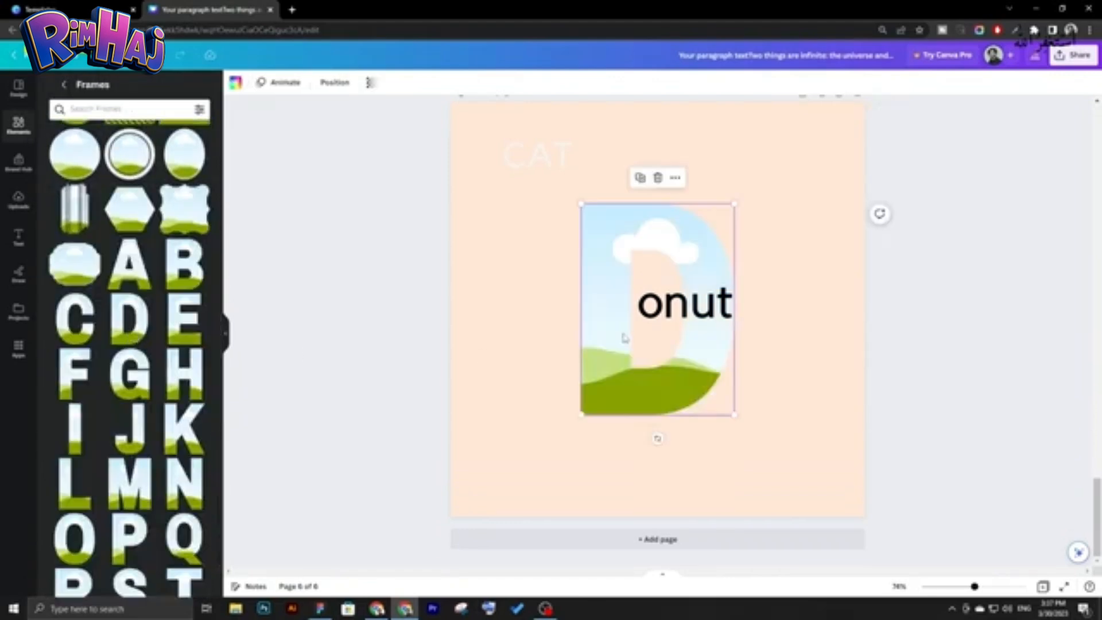
Scale the D frame down to capital-letter size and place it directly before "onut" to form the word Donut.
left_click_drag(731, 203, 656, 310)
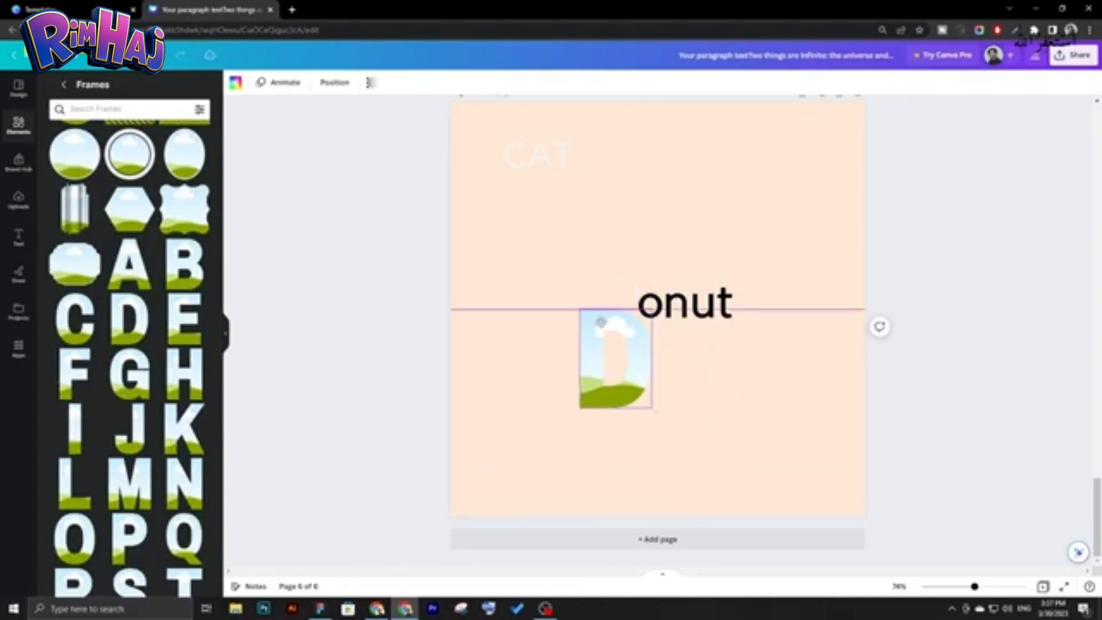
left_click_drag(617, 361, 586, 279)
left_click_drag(621, 226, 620, 297)
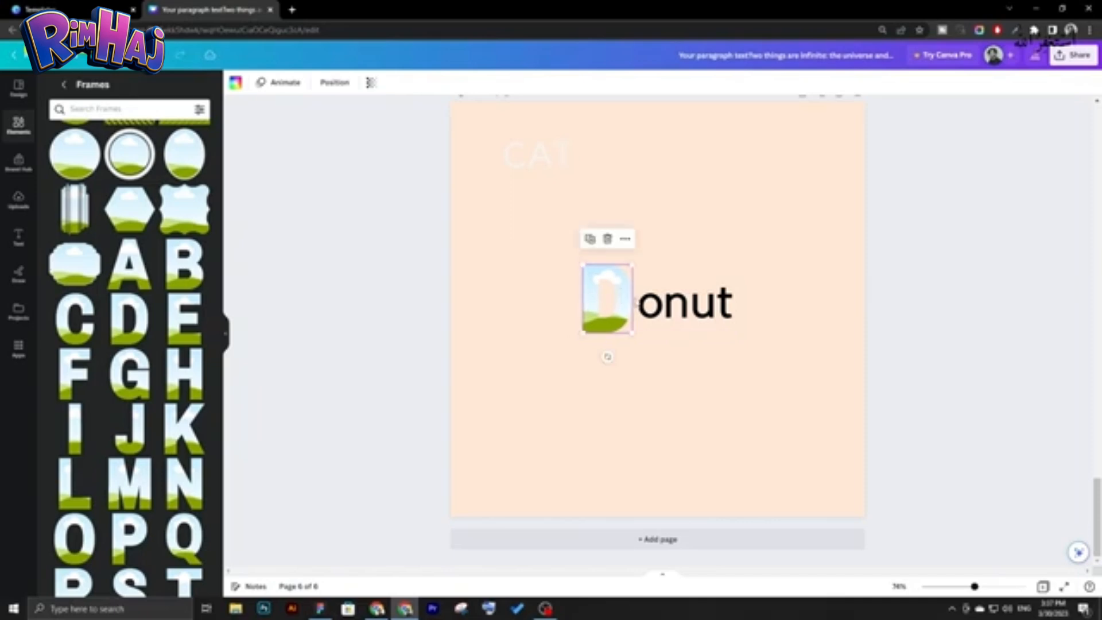
left_click(607, 356)
Search the whole elements library for "donut".
left_click(97, 109)
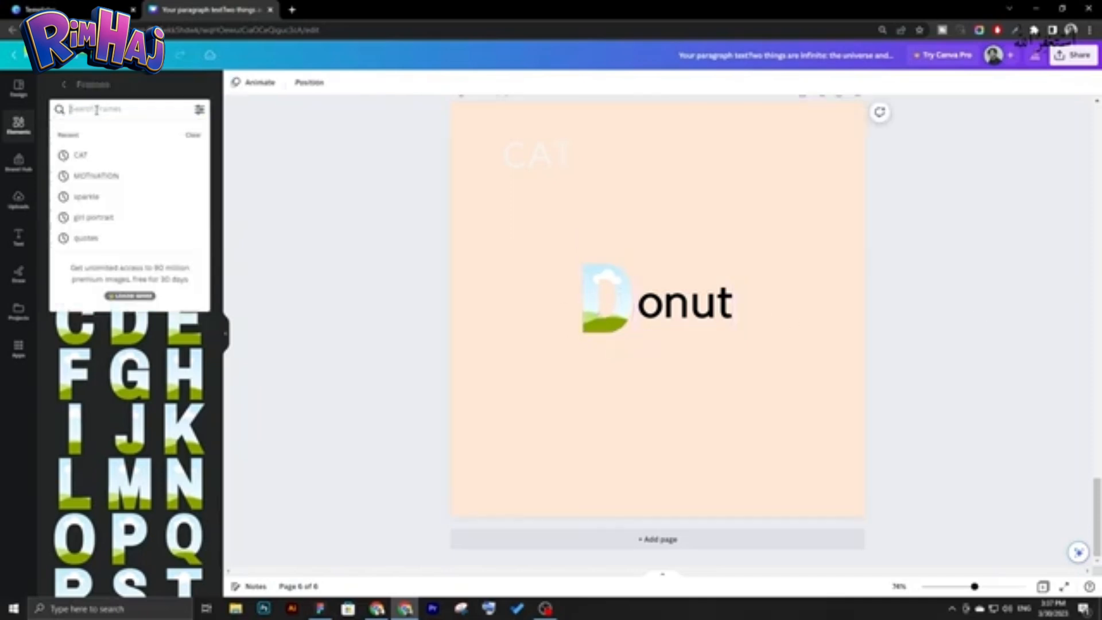
left_click(25, 138)
left_click(118, 89)
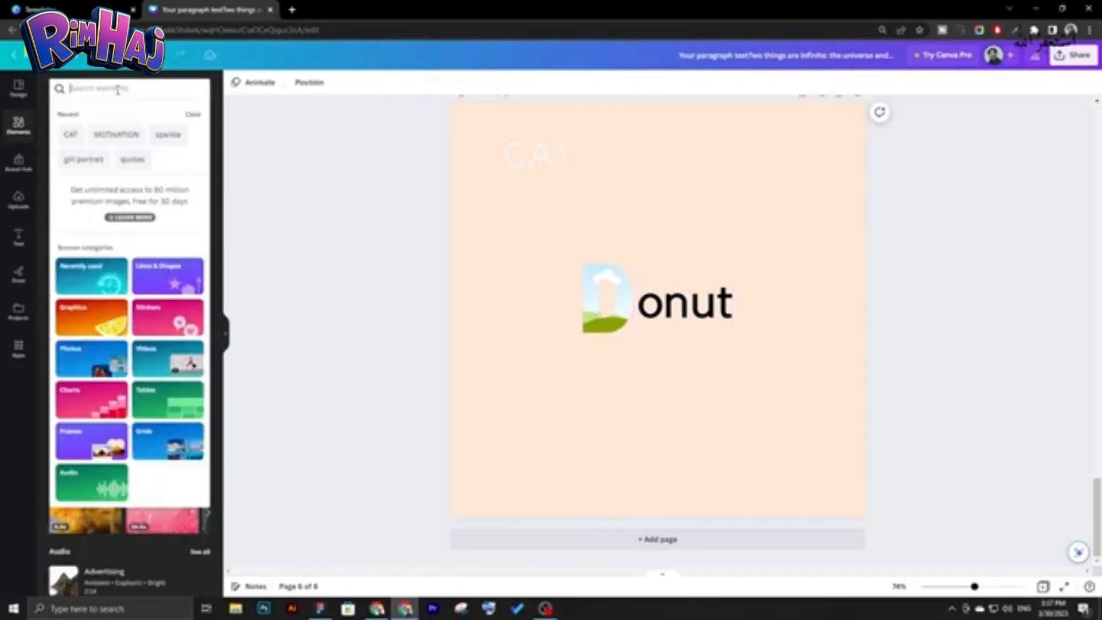
type("donut")
key("Return")
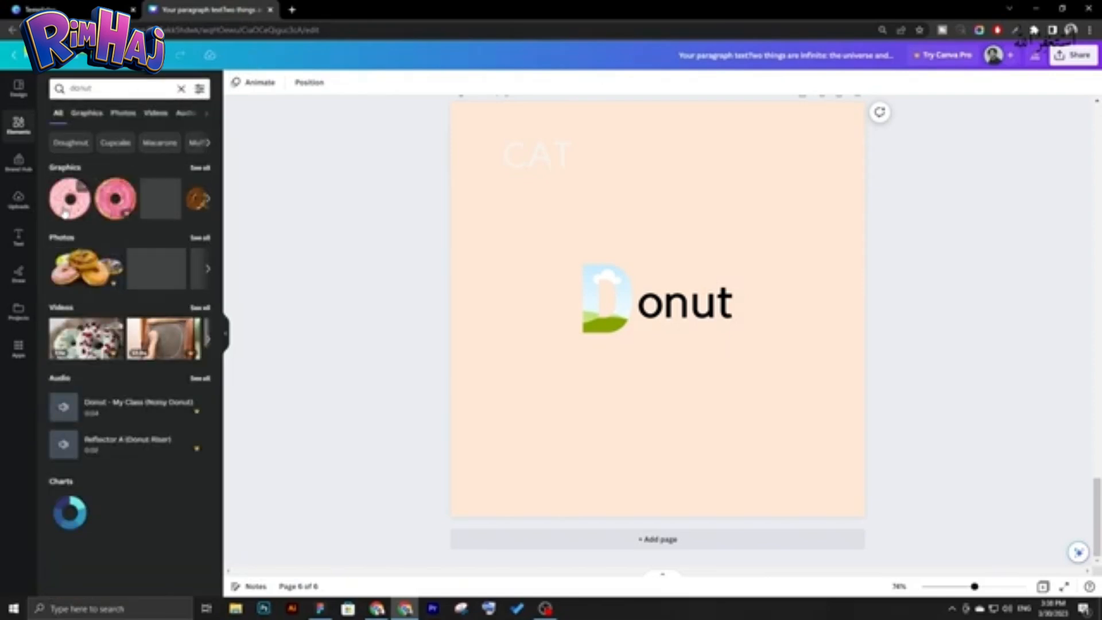
Fill the D frame with the photo of chocolate-drizzled donuts from the photo results instead of the pink donut graphic.
left_click_drag(235, 240, 577, 297)
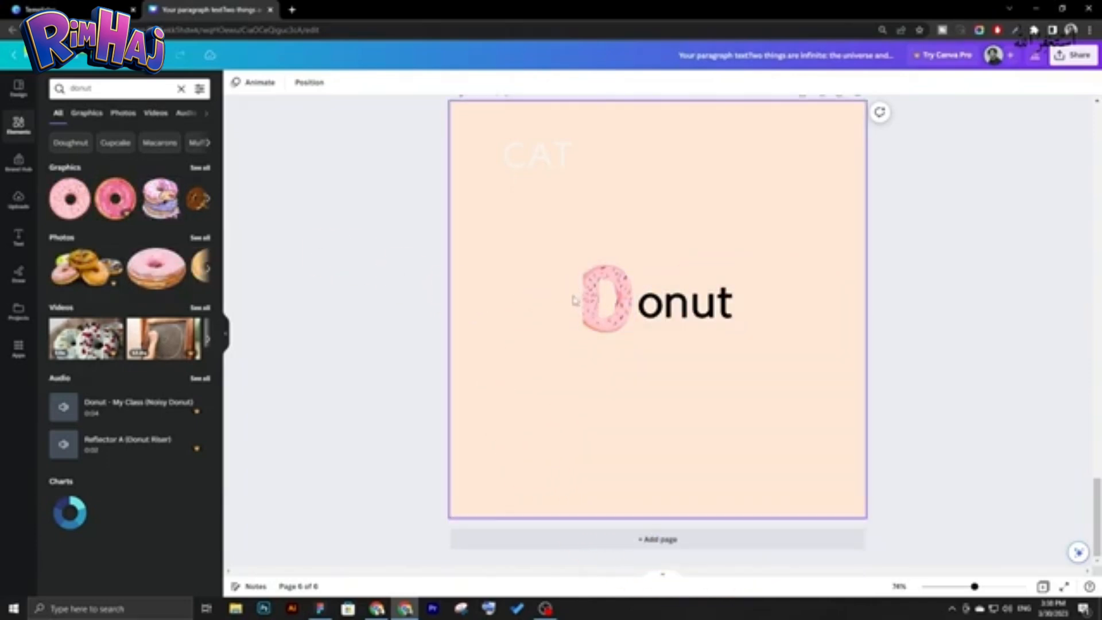
key("ctrl+z")
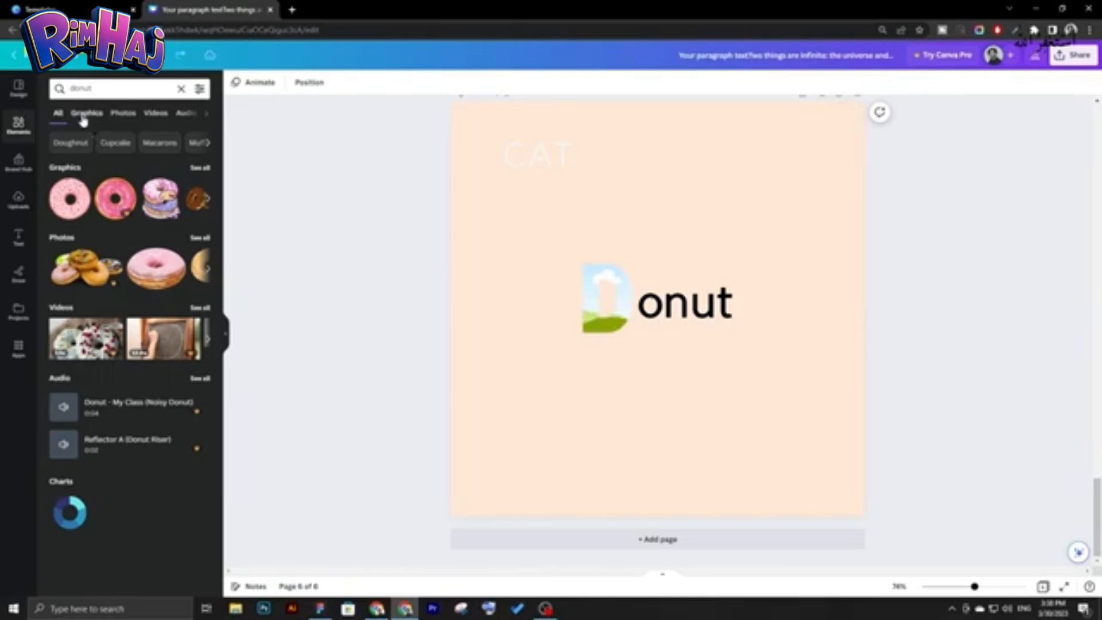
left_click(83, 115)
left_click(123, 113)
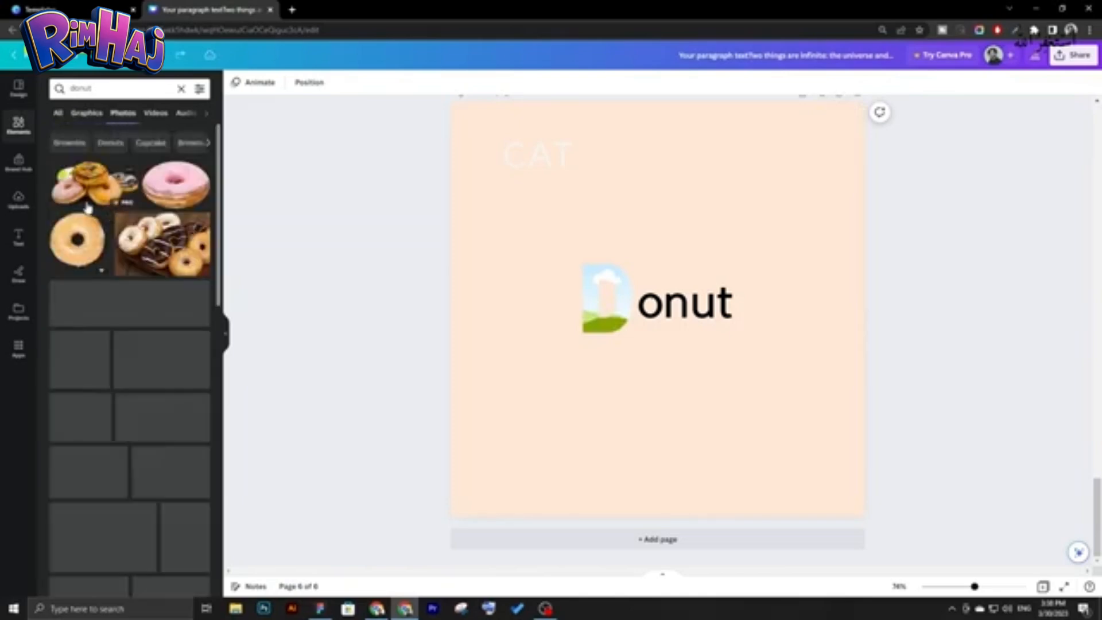
left_click_drag(156, 259, 591, 304)
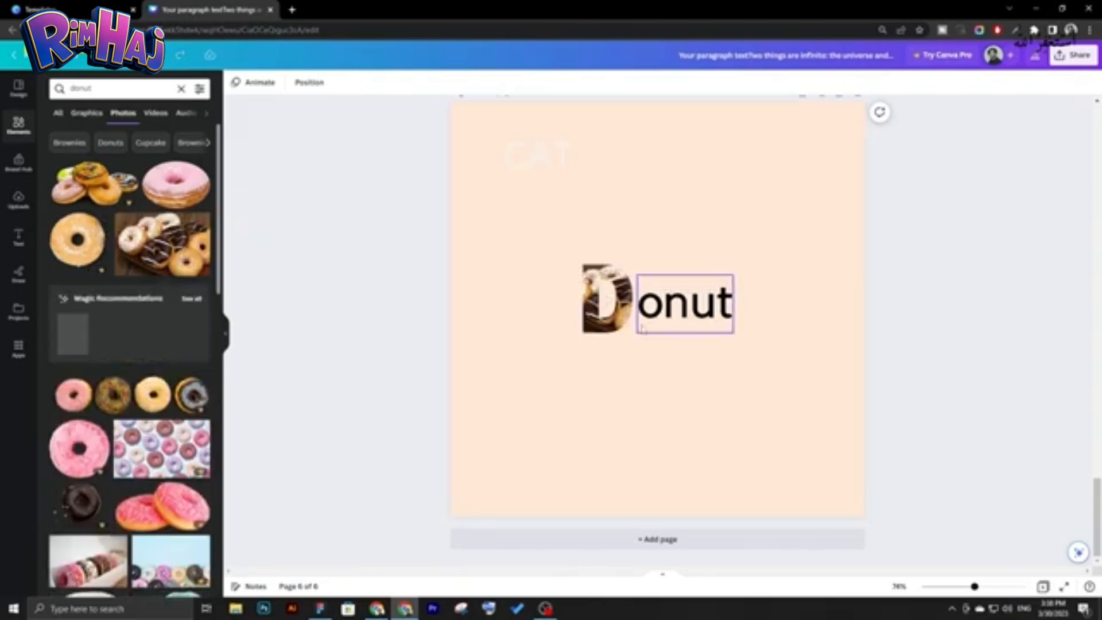
Enlarge the D frame and the "onut" text together, bringing the text to about size 158.
scroll(637, 328, "down", 1, "ctrl")
left_click(662, 346, "shift")
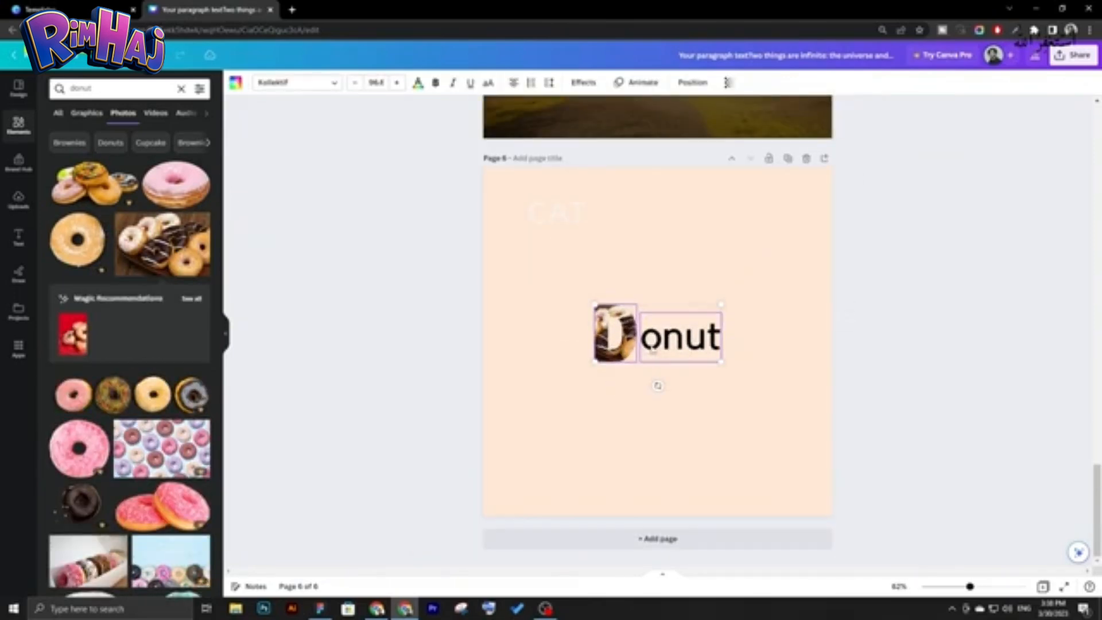
left_click_drag(722, 362, 716, 386)
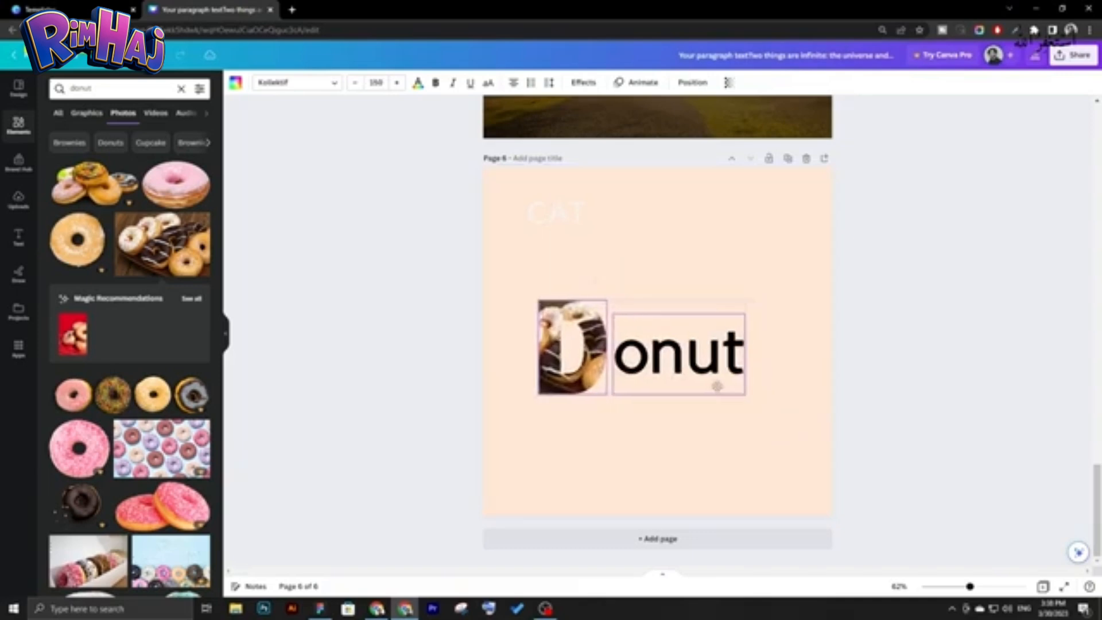
Search the fonts for "script", set "onut" in Kaushan Script, and move it closer to the D frame.
left_click(700, 359)
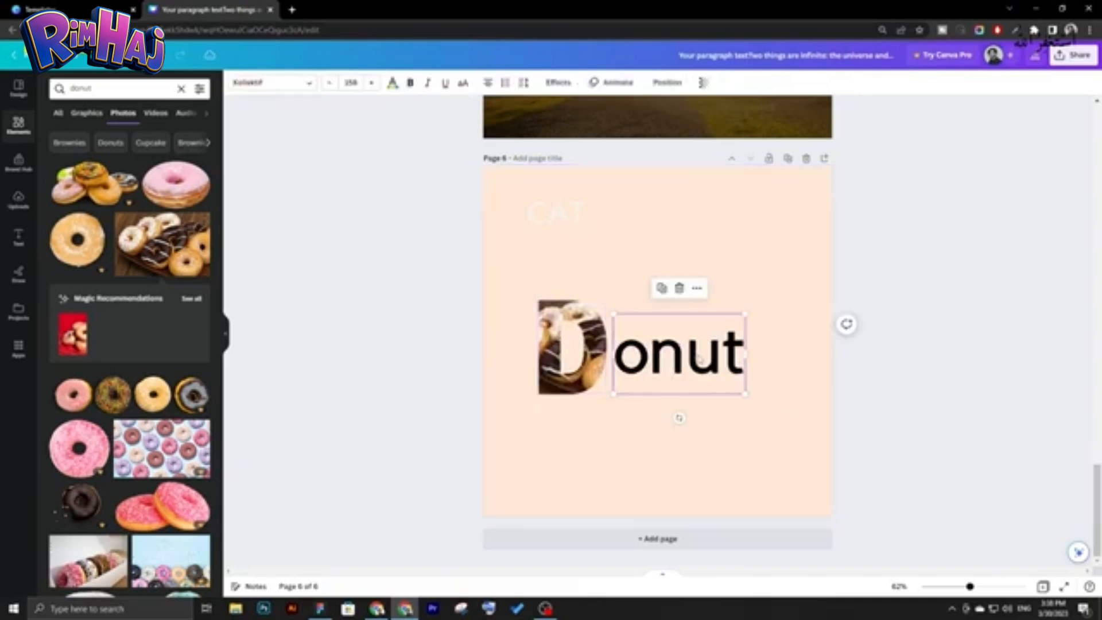
left_click(260, 87)
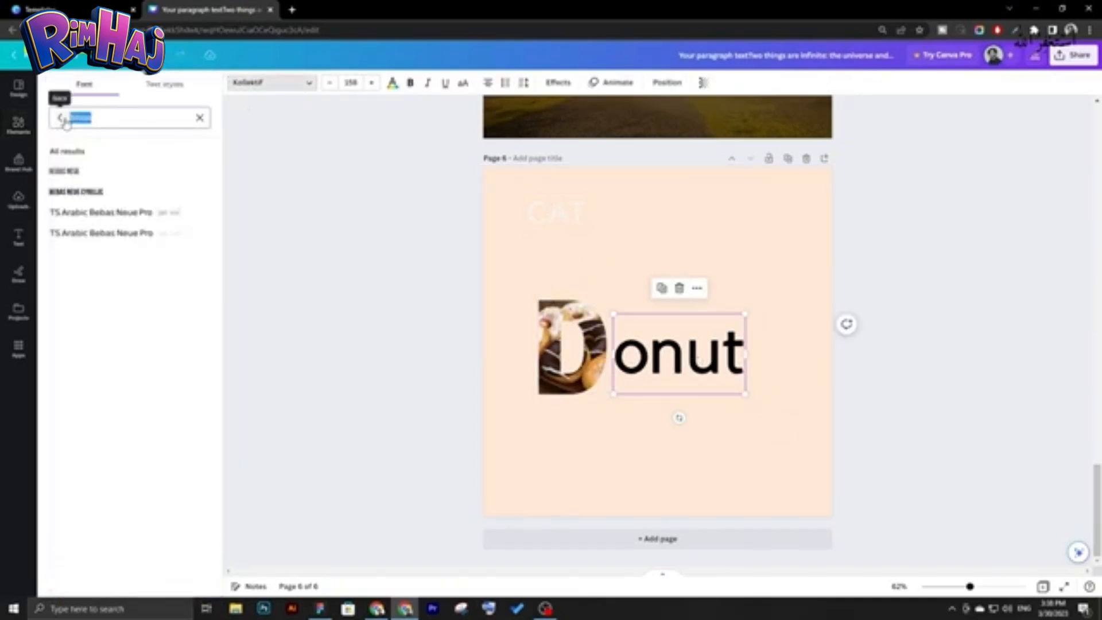
type("sol")
type("ipt")
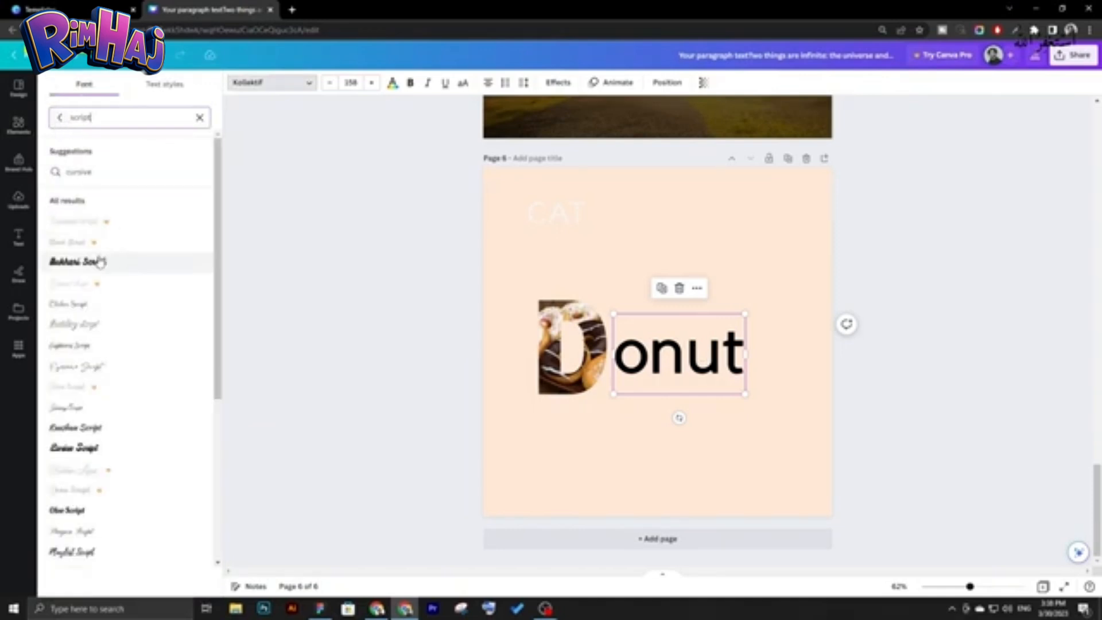
scroll(98, 261, "down", 2)
left_click(100, 312)
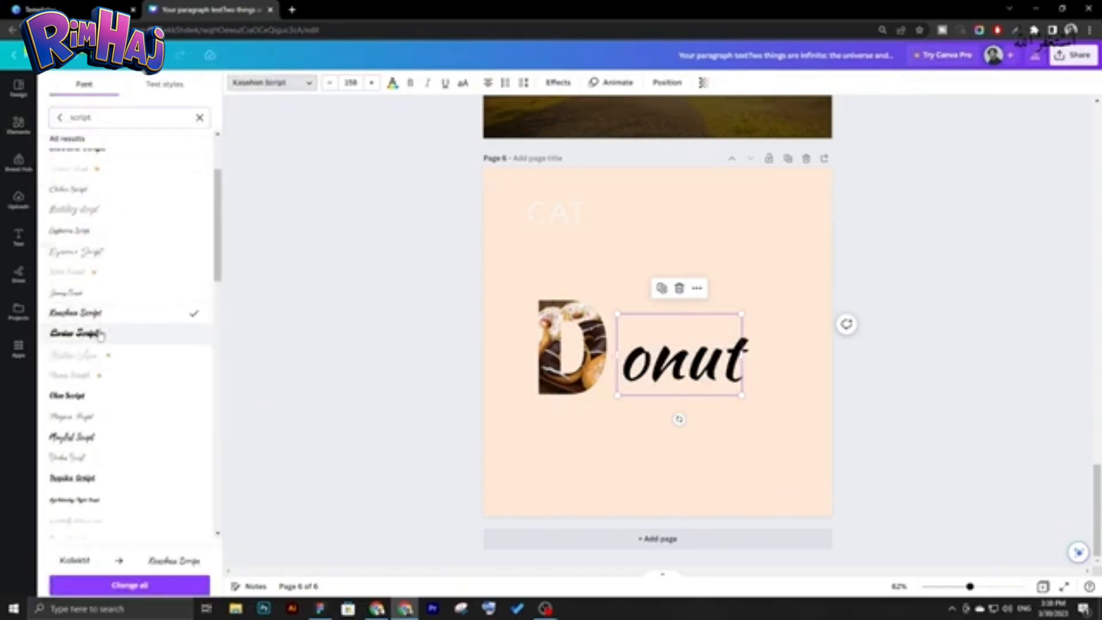
scroll(100, 336, "down", 1)
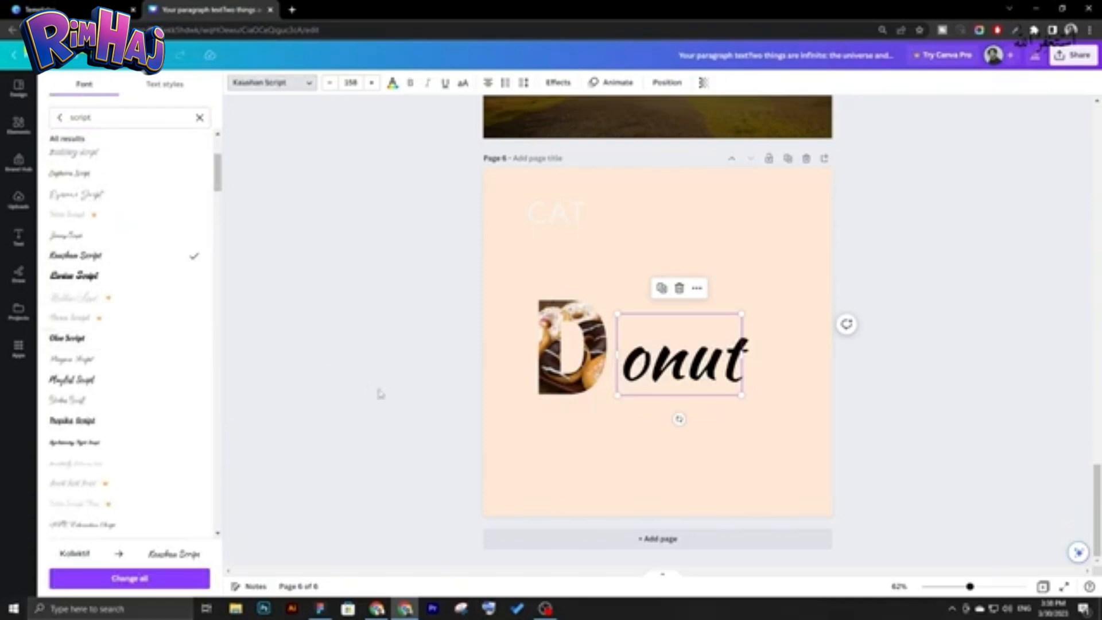
left_click_drag(710, 368, 701, 367)
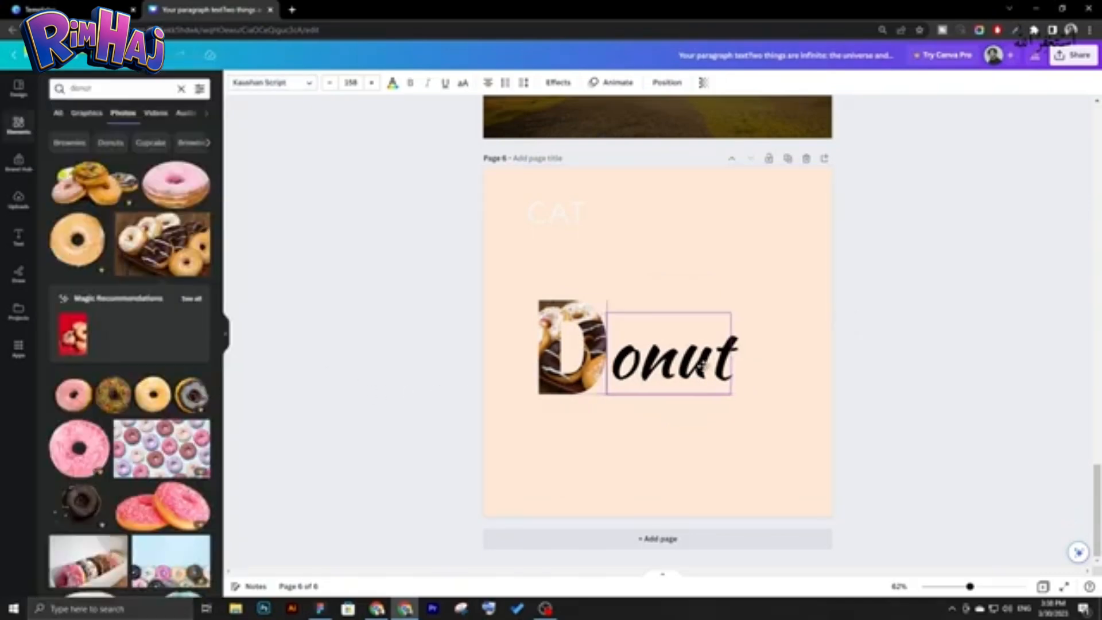
left_click(403, 353)
Delete the leftover white CAT text and move the D frame and "onut" together to the upper part of the page.
left_click(572, 216)
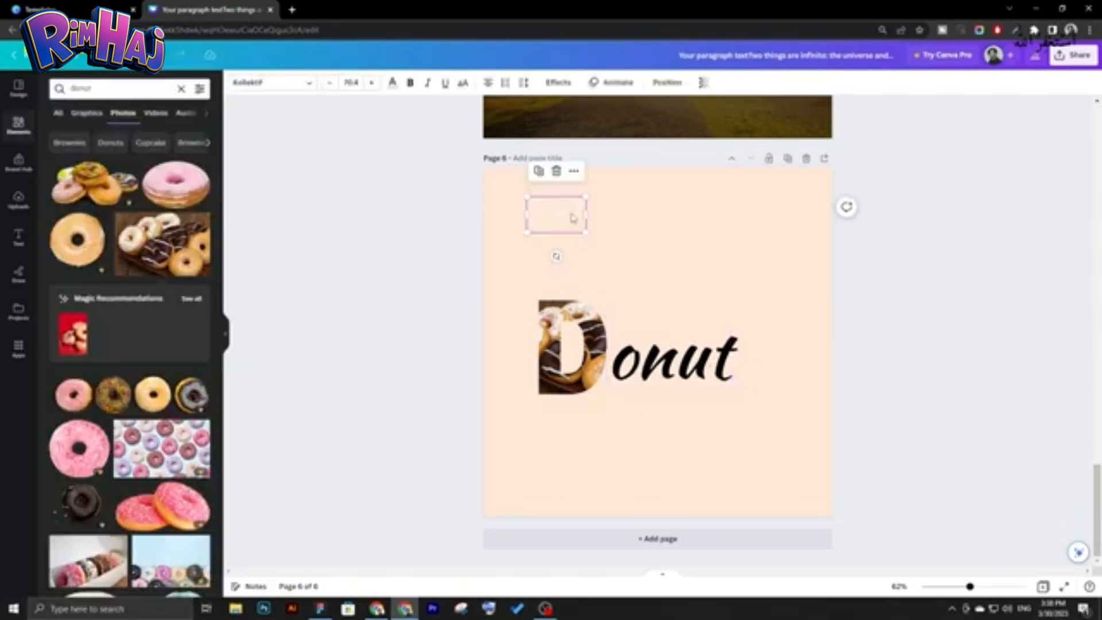
key("Delete")
left_click(572, 356)
left_click(623, 383, "shift")
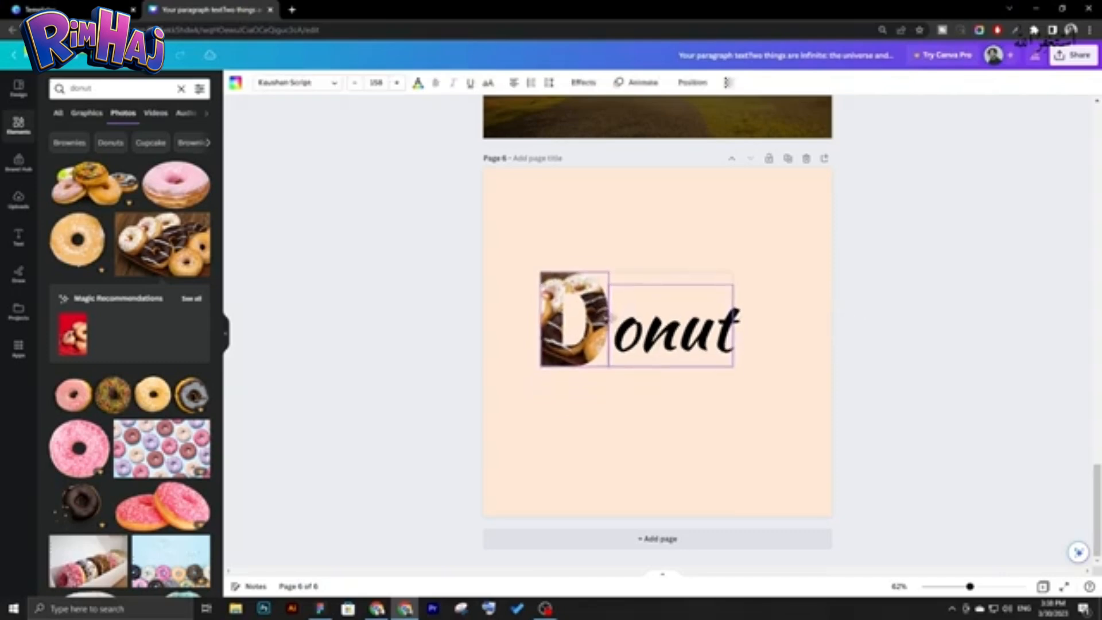
left_click_drag(623, 373, 610, 306)
key("Escape")
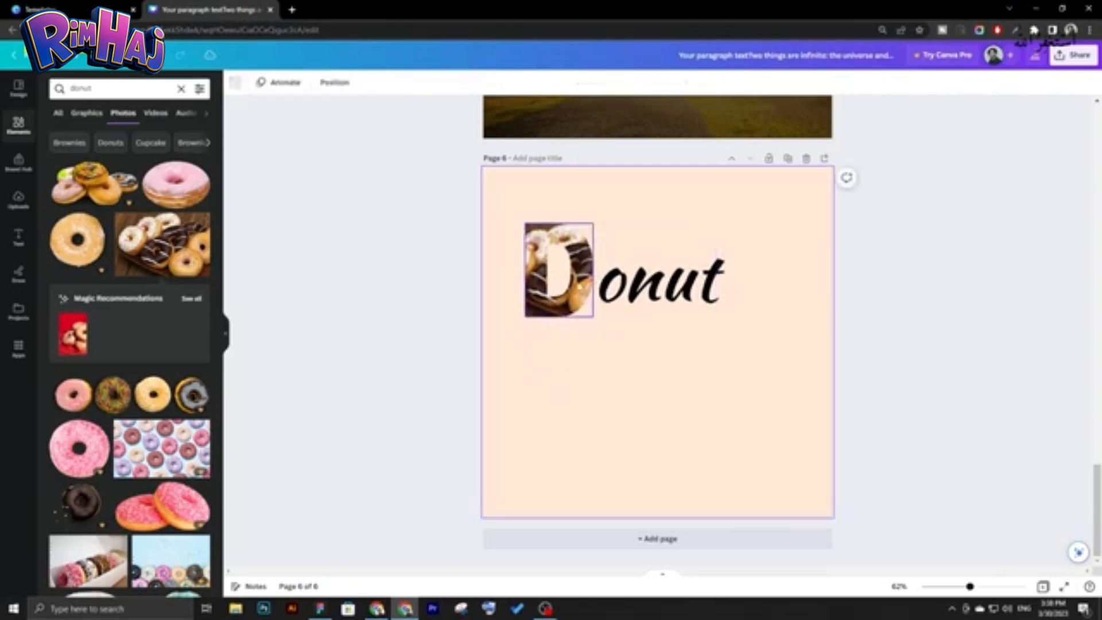
Recolor the "onut" text dark brown to match the chocolate in the donut photo.
left_click(579, 285)
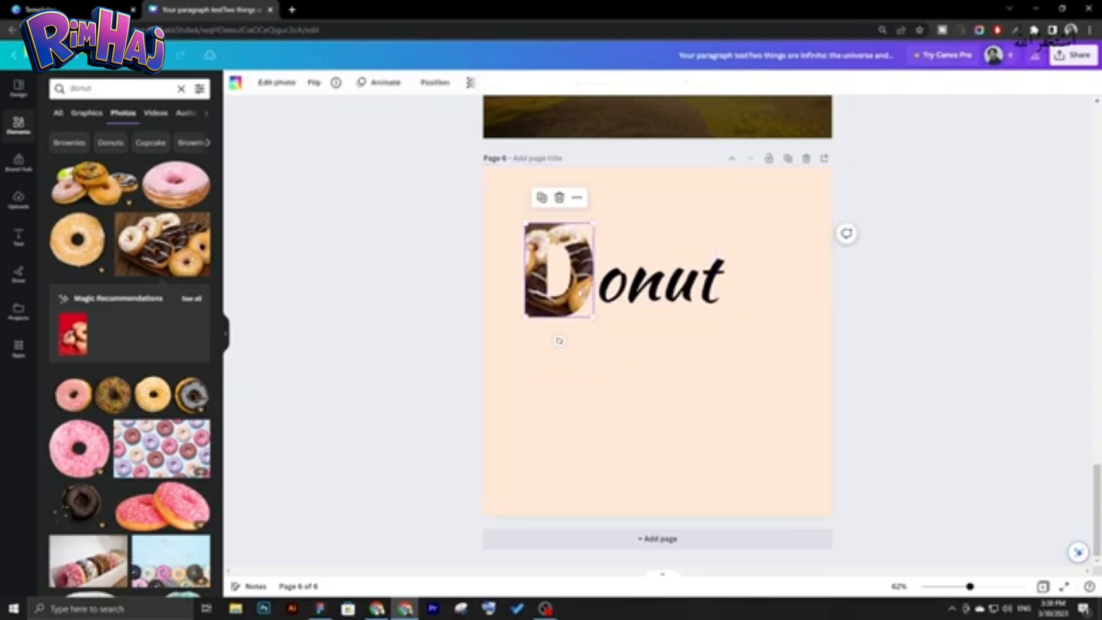
left_click(614, 290)
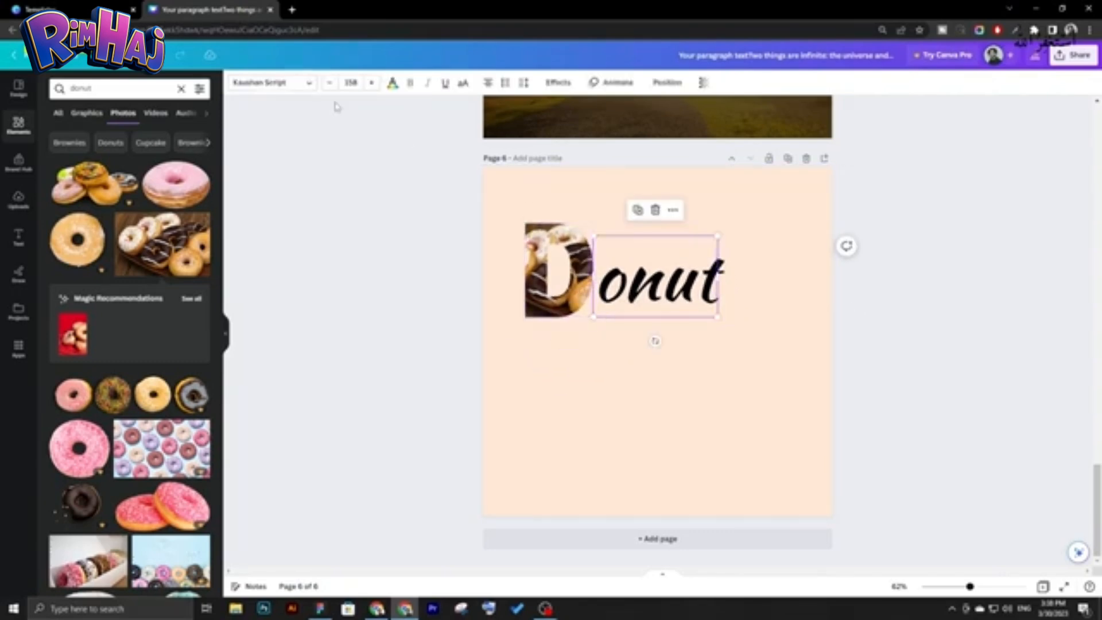
left_click(392, 83)
left_click(200, 150)
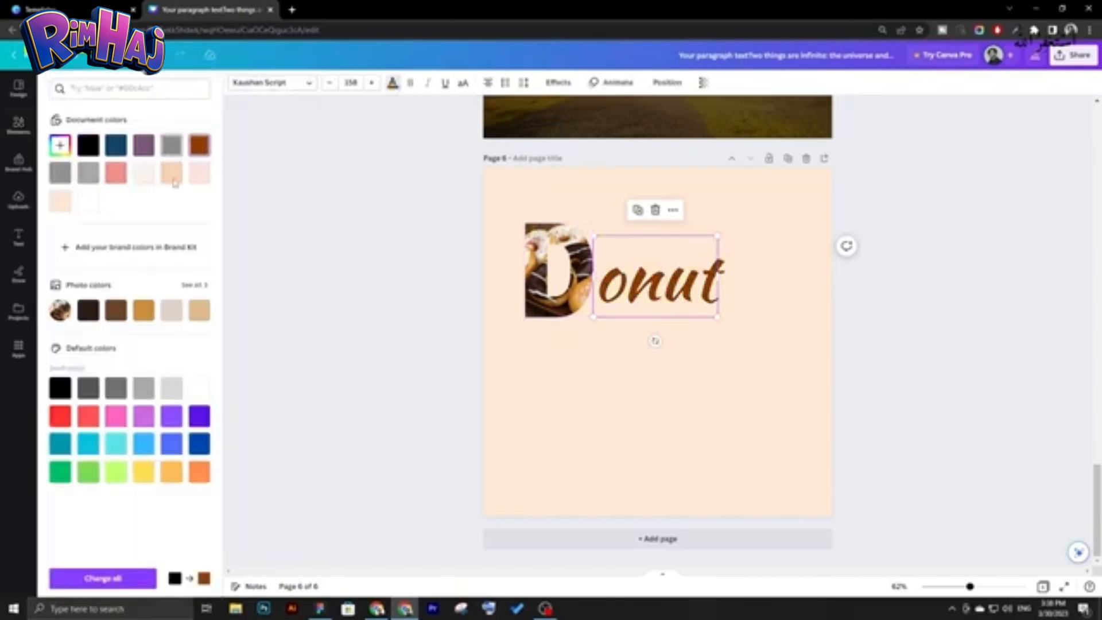
left_click(361, 276)
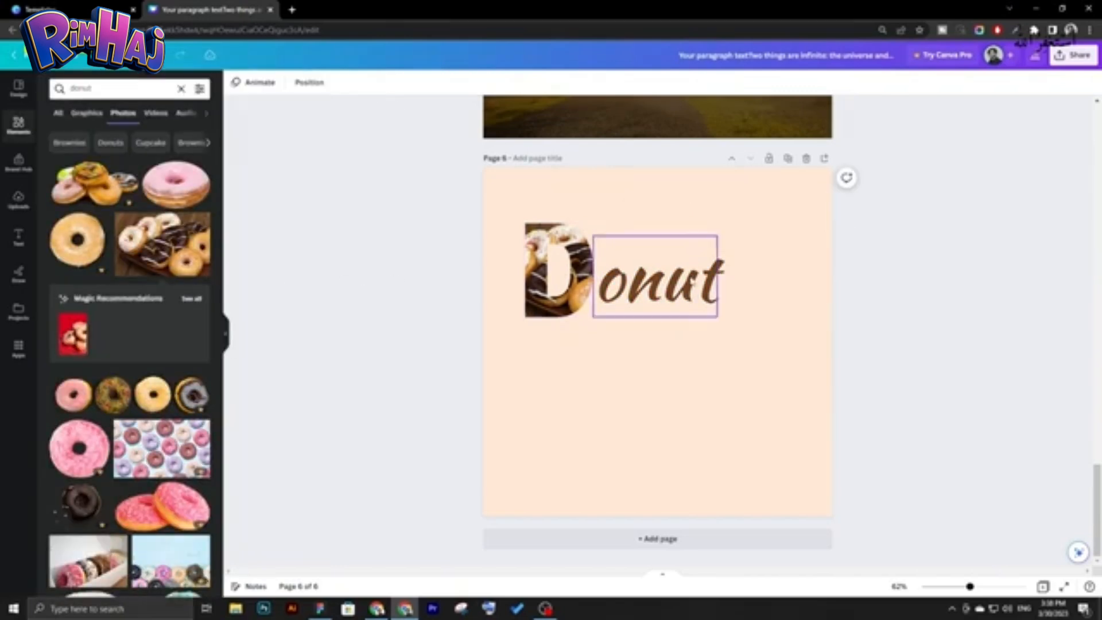
Enlarge the "onut" text slightly and fit it close against the lower part of the D frame.
left_click_drag(694, 286, 696, 294)
left_click_drag(717, 243, 738, 231)
left_click(385, 285)
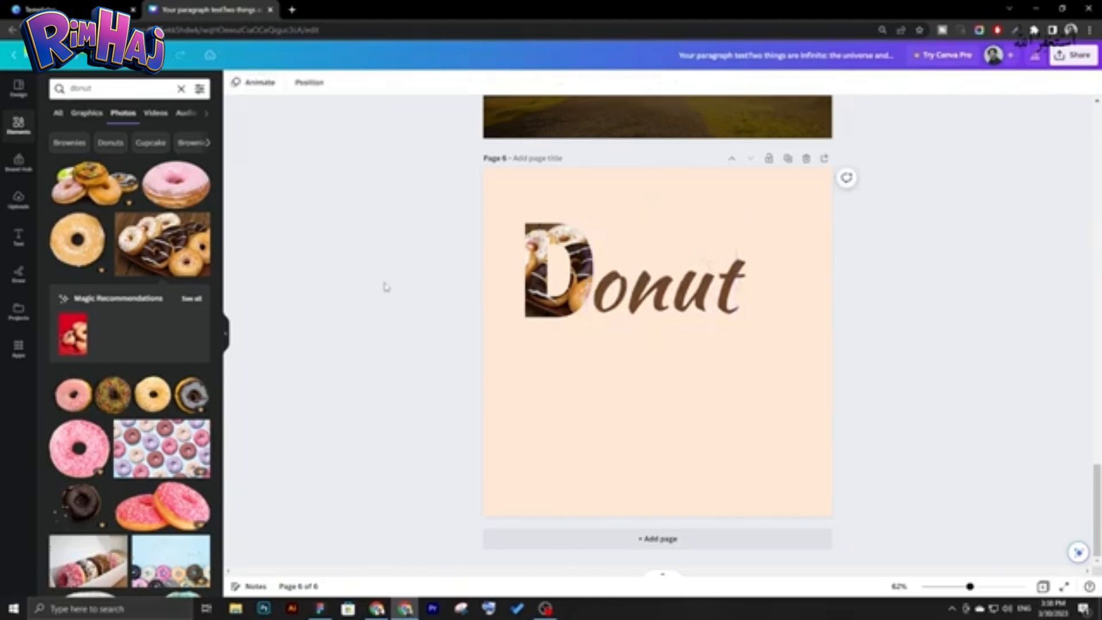